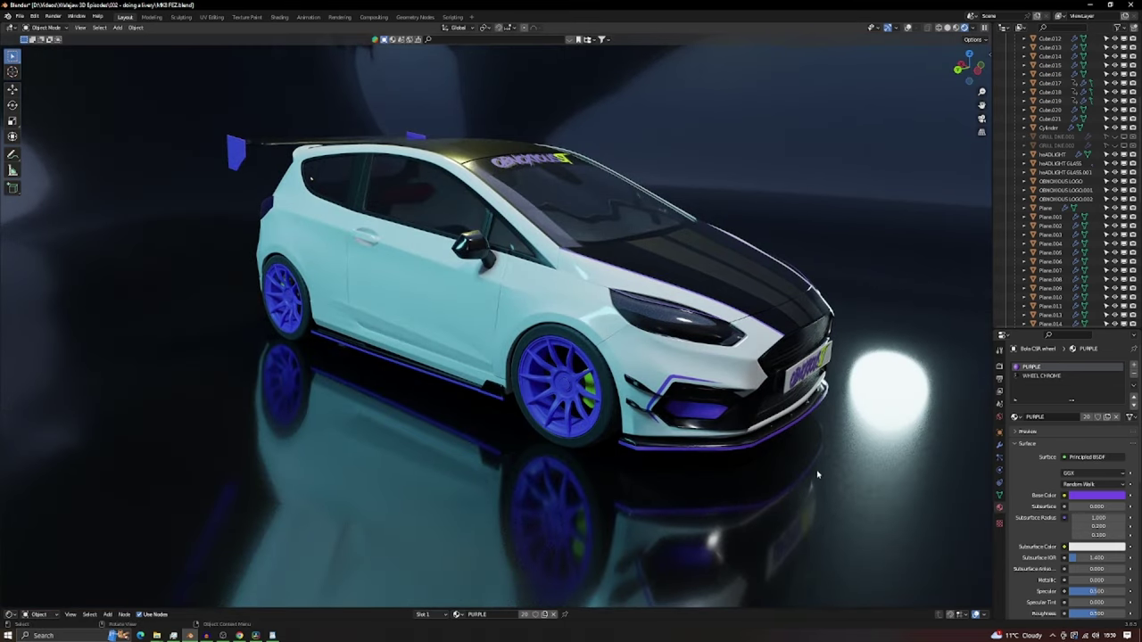
Step: Select the six white-painted body panels of the car and apply their object transforms
middle_drag(835, 458, 893, 223)
click(986, 55)
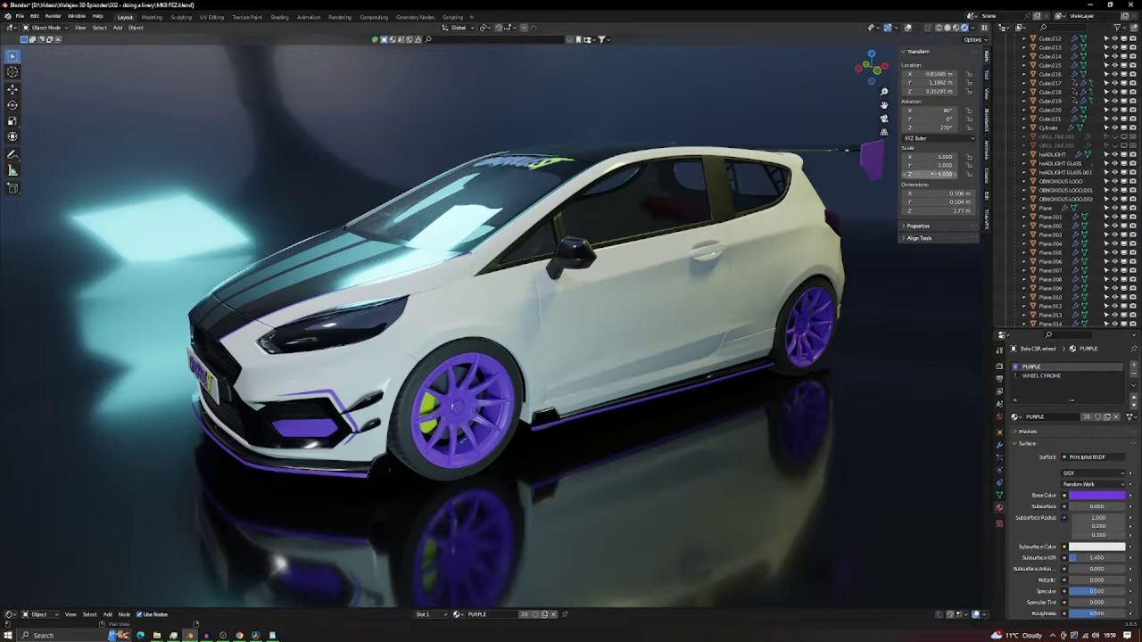
shift+click(611, 324)
shift+click(678, 268)
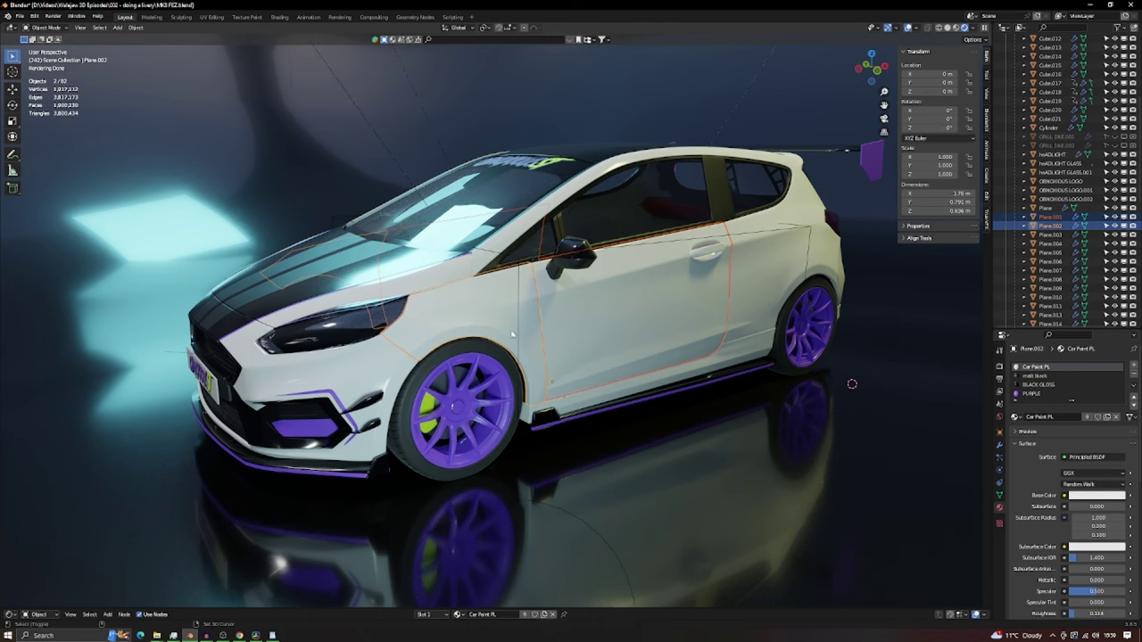
shift+click(750, 321)
shift+click(357, 268)
shift+click(294, 420)
shift+click(456, 386)
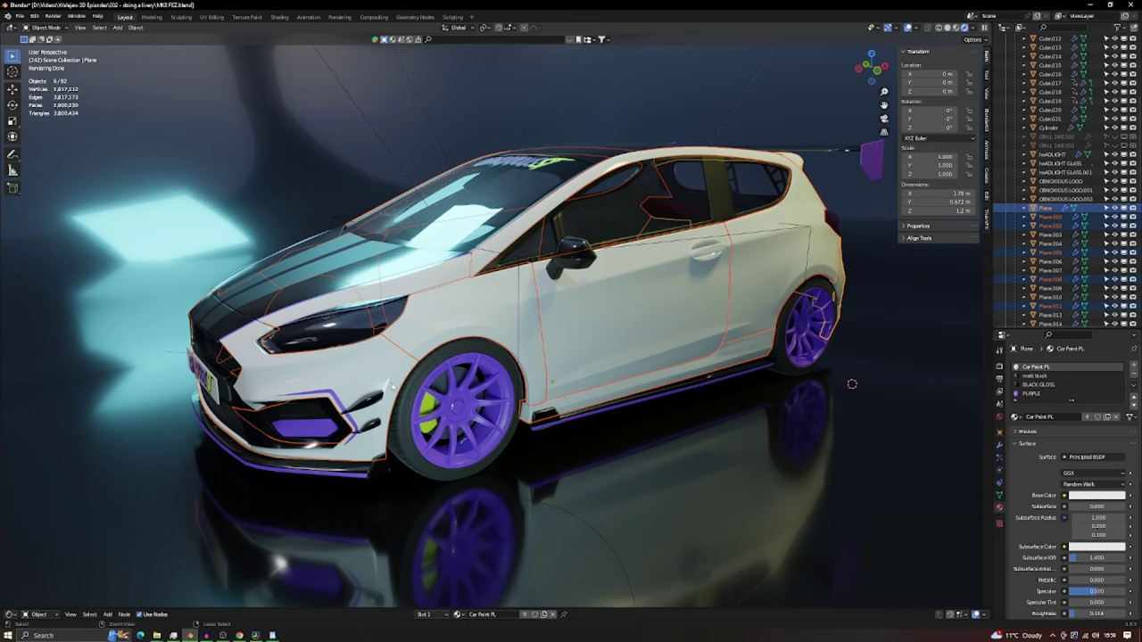
key(ctrl+a)
click(360, 384)
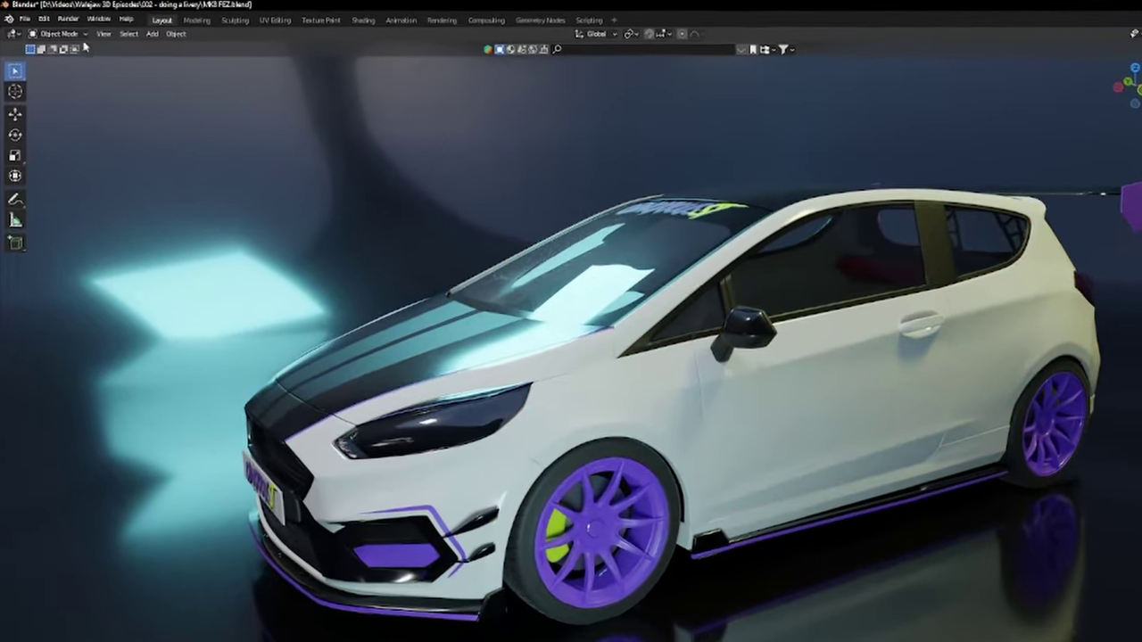
Step: Switch to Edit Mode and return to Object Mode
click(53, 31)
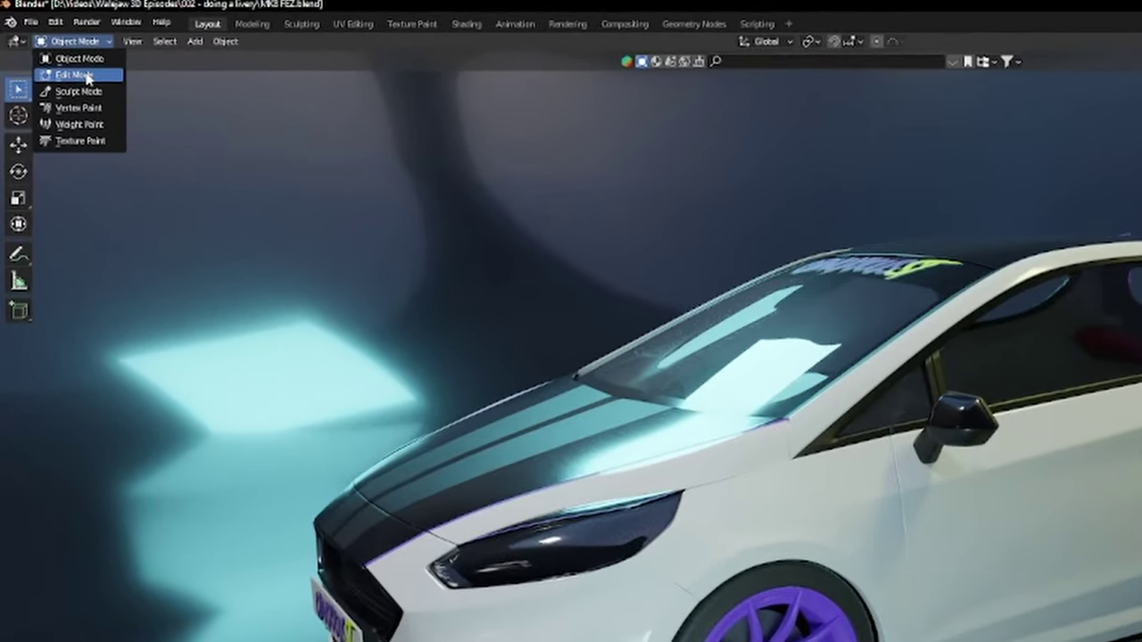
click(79, 72)
click(99, 43)
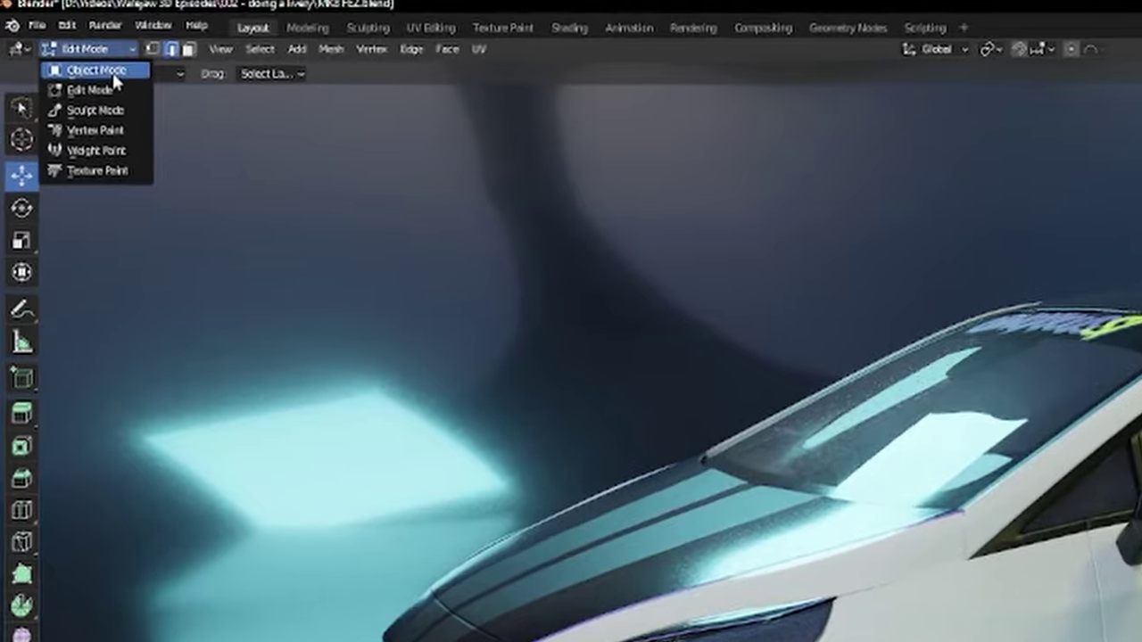
click(92, 67)
Step: Select the six white-painted body panels and join them into a single object
shift+click(720, 352)
shift+click(520, 316)
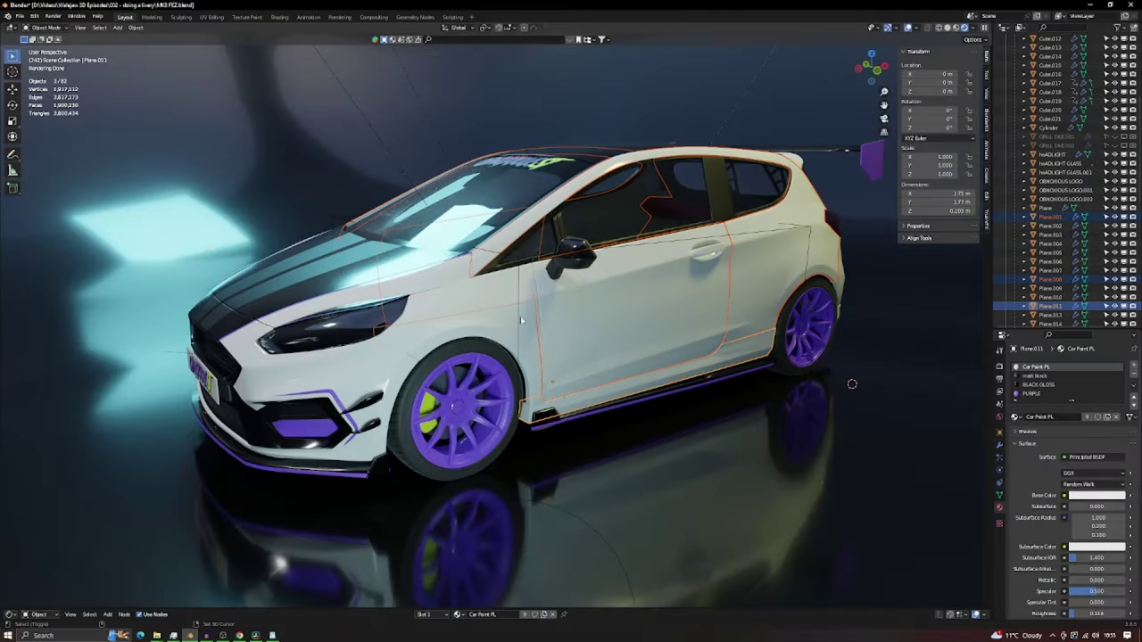
shift+click(495, 253)
shift+click(357, 366)
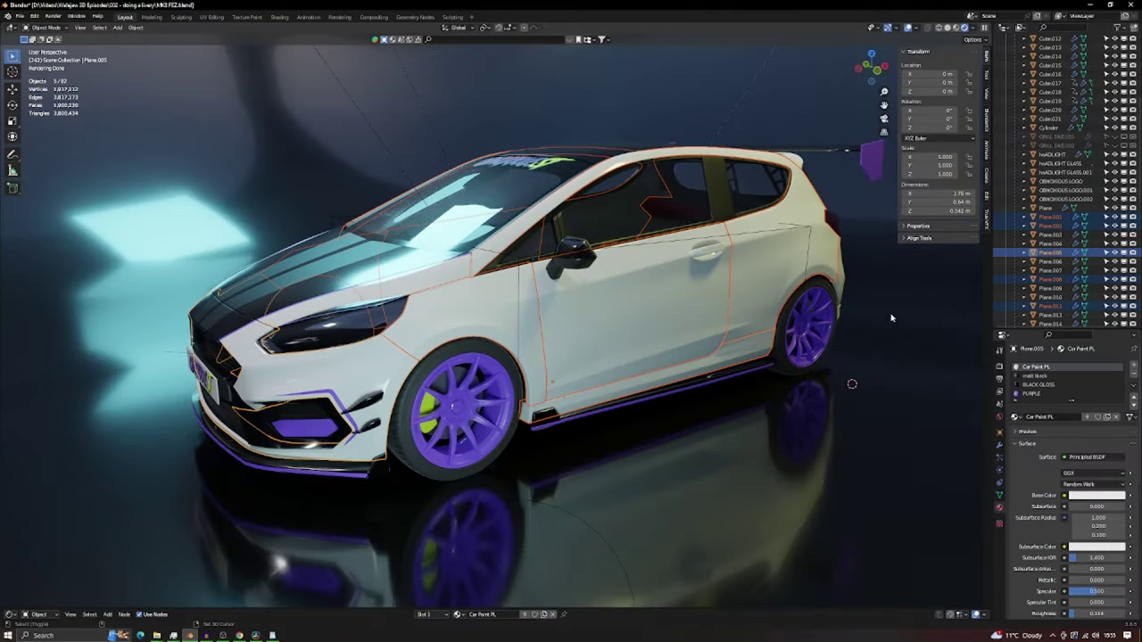
shift+click(839, 280)
shift+click(830, 304)
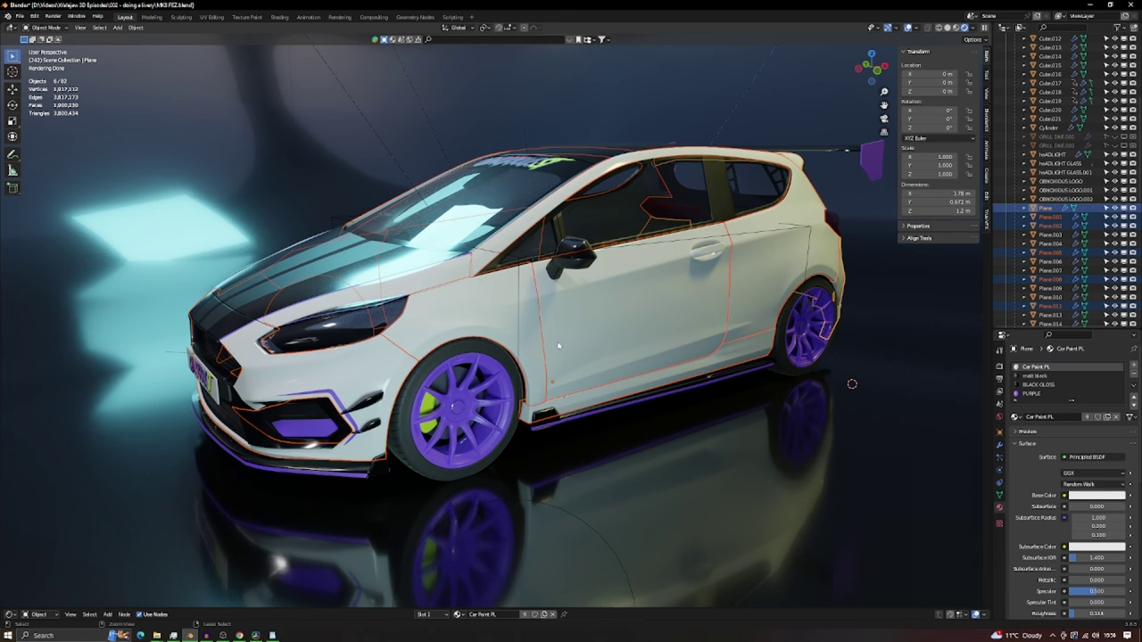
key(ctrl+j)
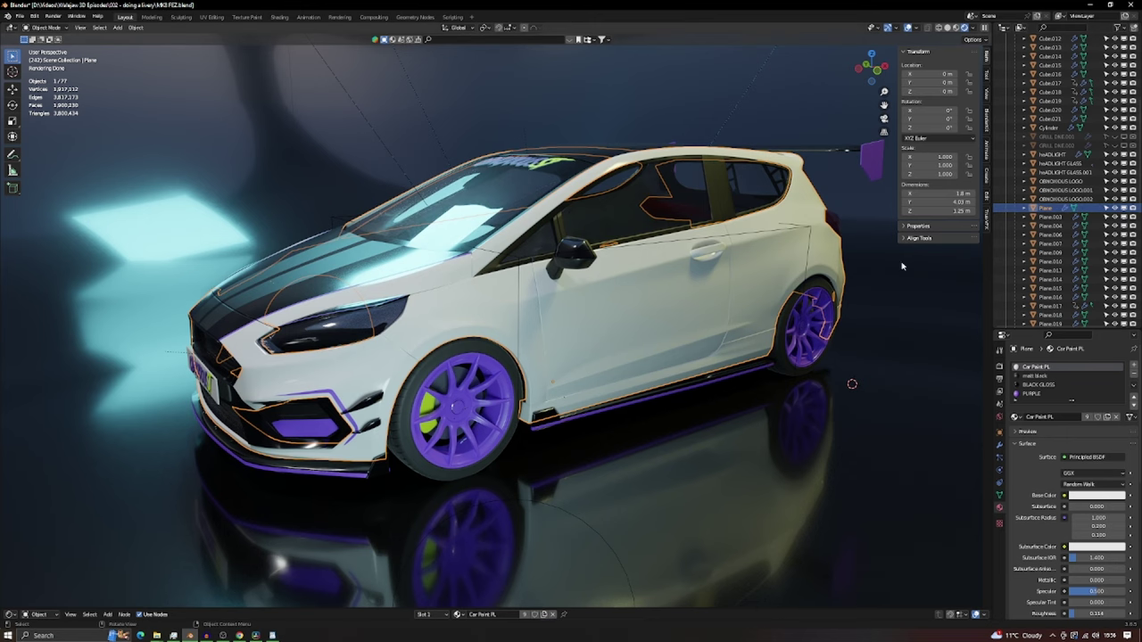
Step: Select all geometry of the joined car body in Edit Mode and open the UV unwrapping options
key(Tab)
key(a)
key(u)
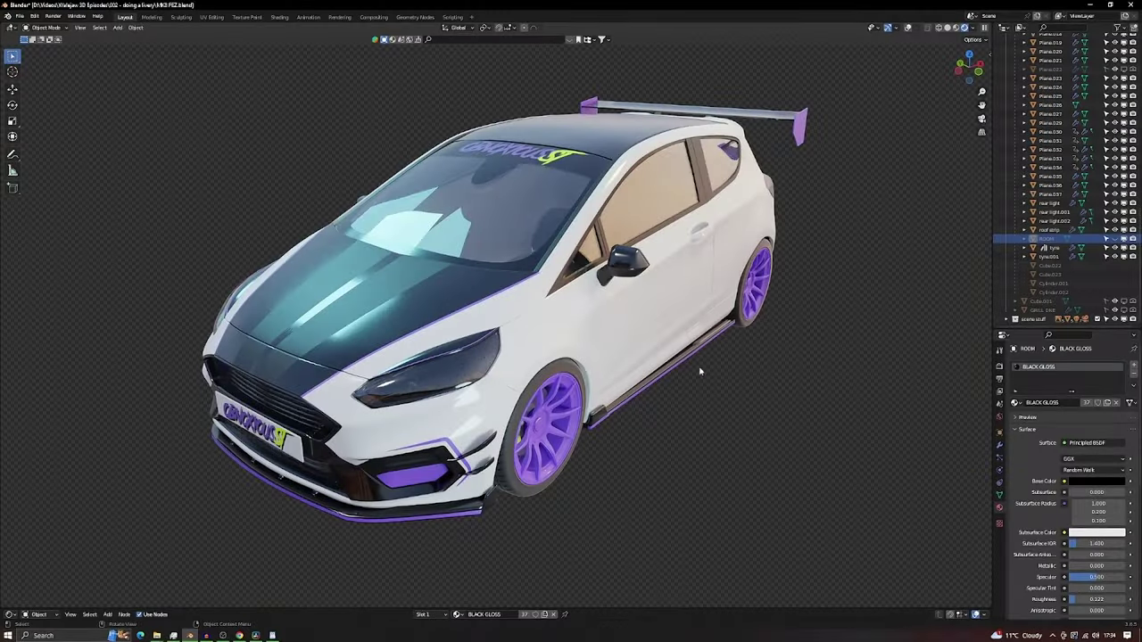
Step: Inspect the car body from both sides and switch to the Texture Paint workspace
middle_drag(665, 385, 763, 393)
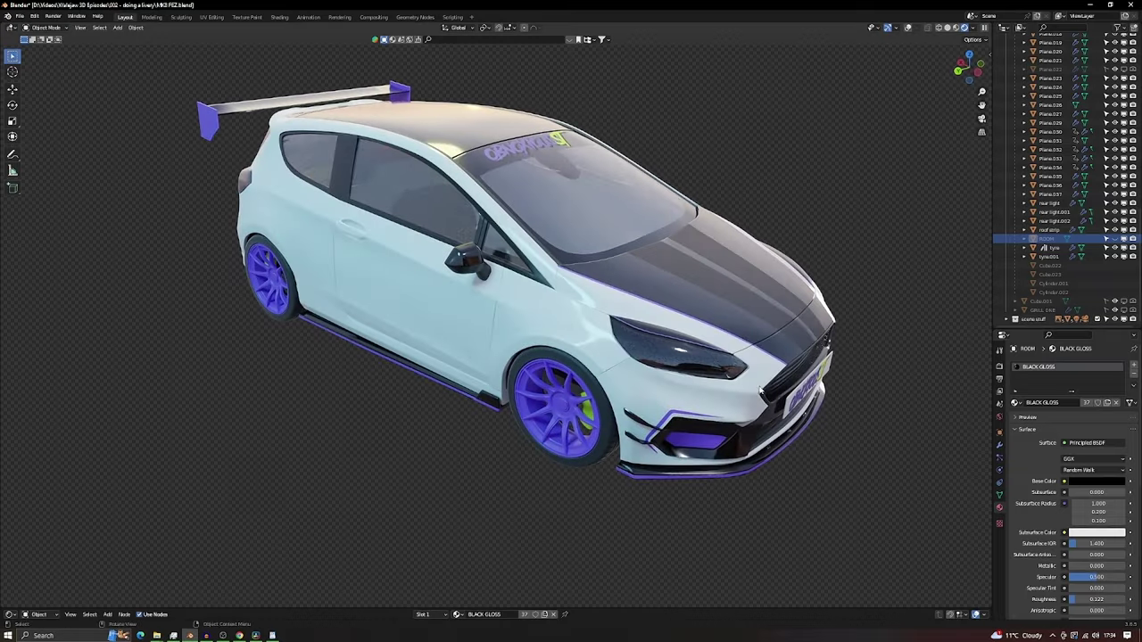
middle_drag(754, 299, 711, 319)
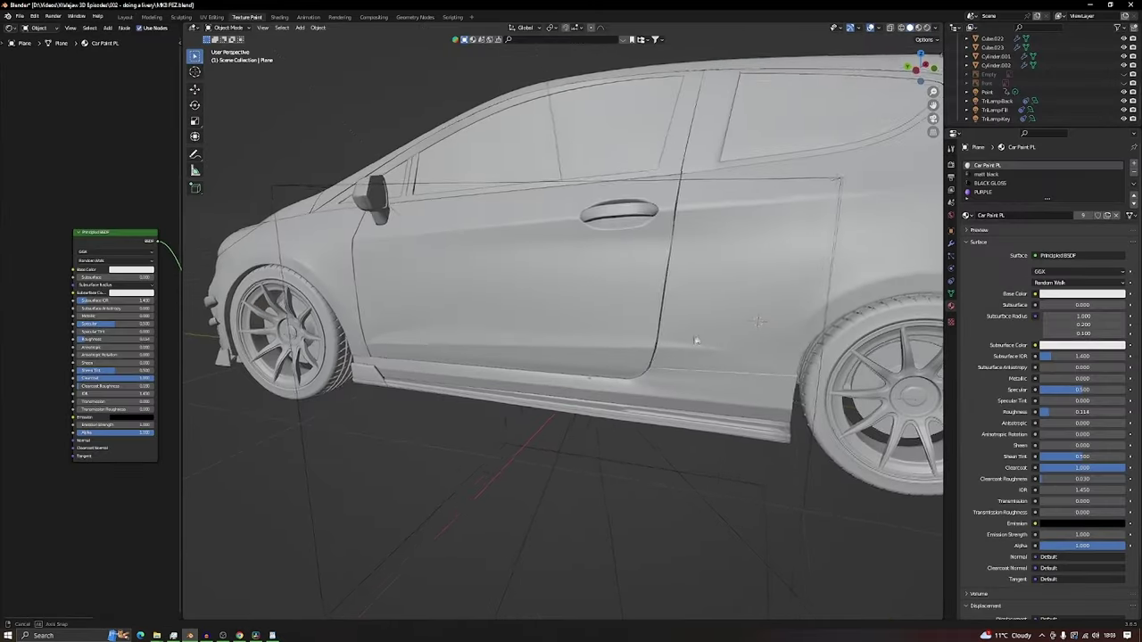
scroll(696, 337, up, 2)
middle_drag(711, 344, 763, 346)
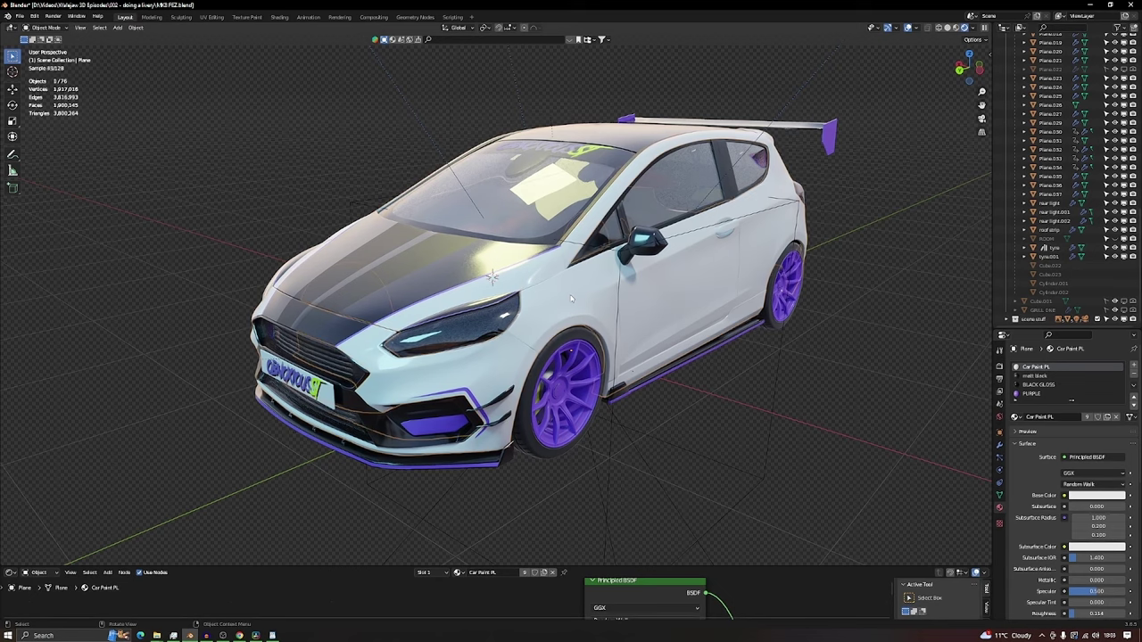
click(247, 17)
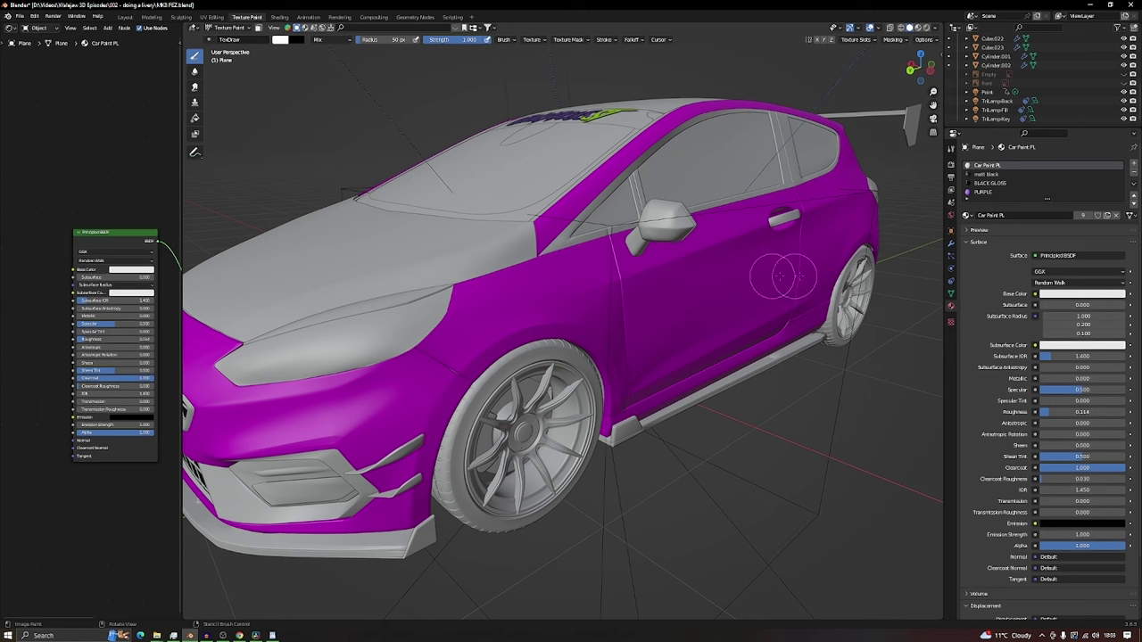
Step: Add a Base Color paint slot named livery to the Car Paint PL material, 10000 × 10000 px, without alpha, in pale blue-grey
click(952, 150)
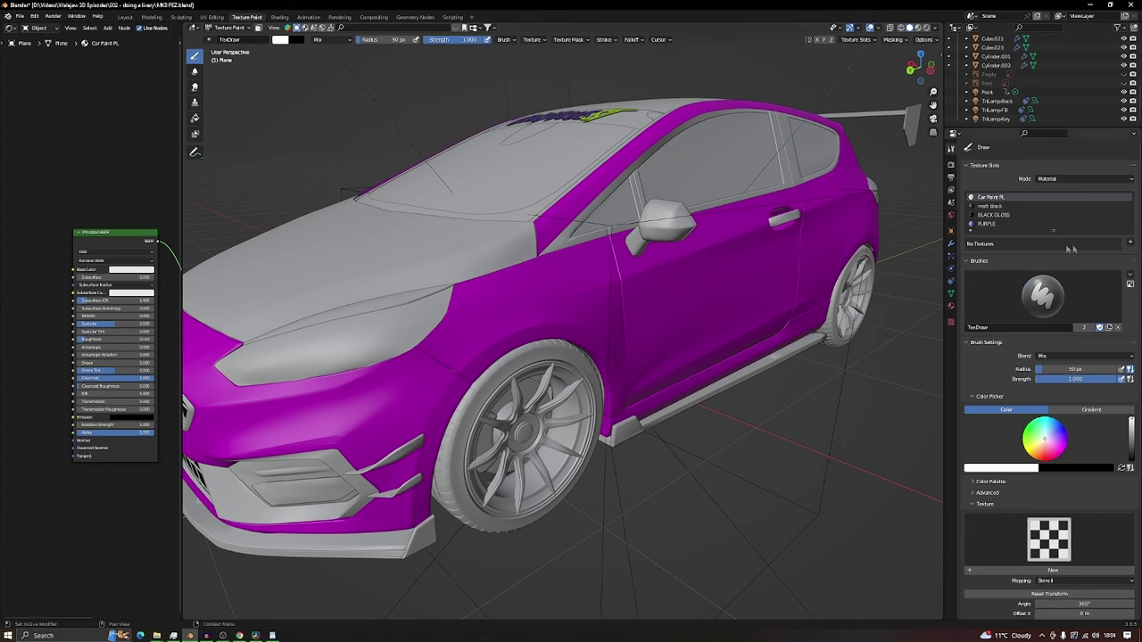
click(1130, 243)
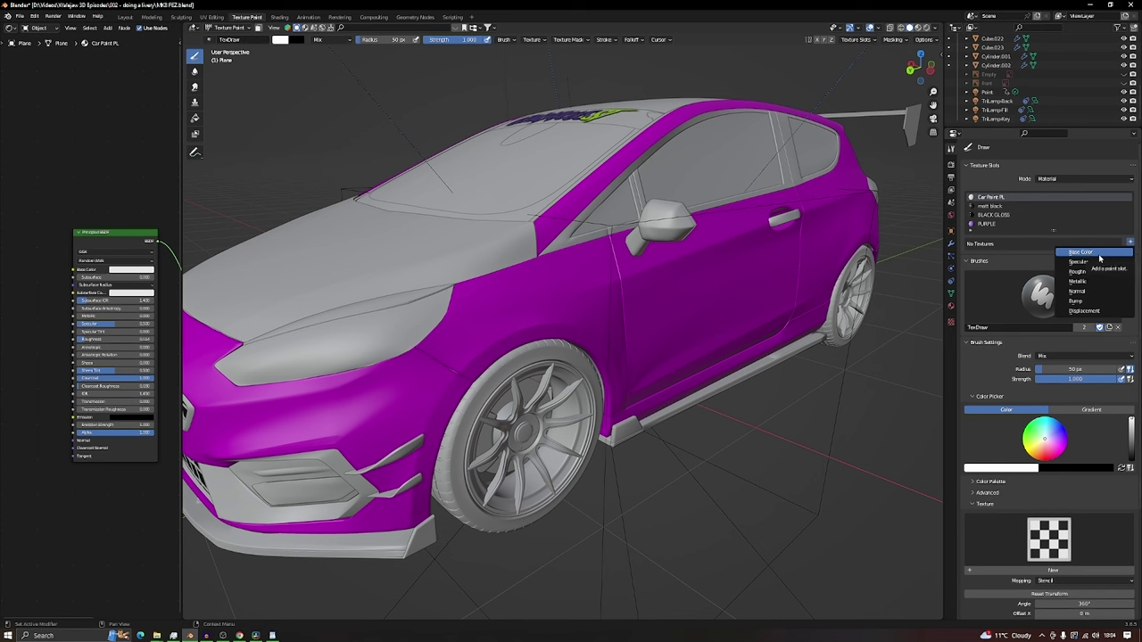
click(1098, 254)
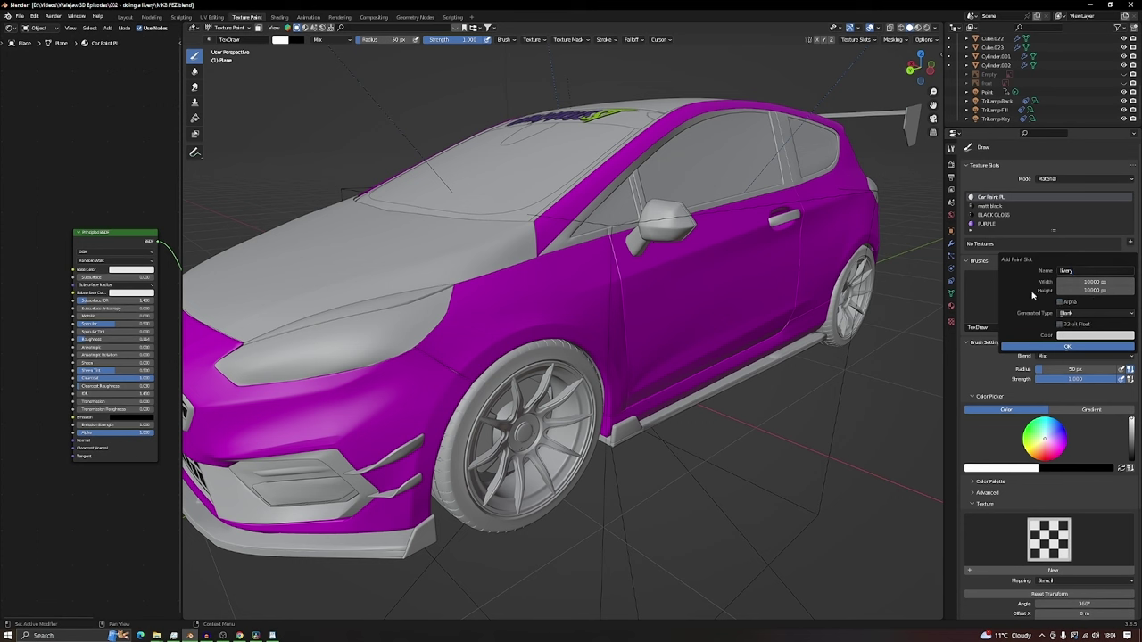
click(1067, 336)
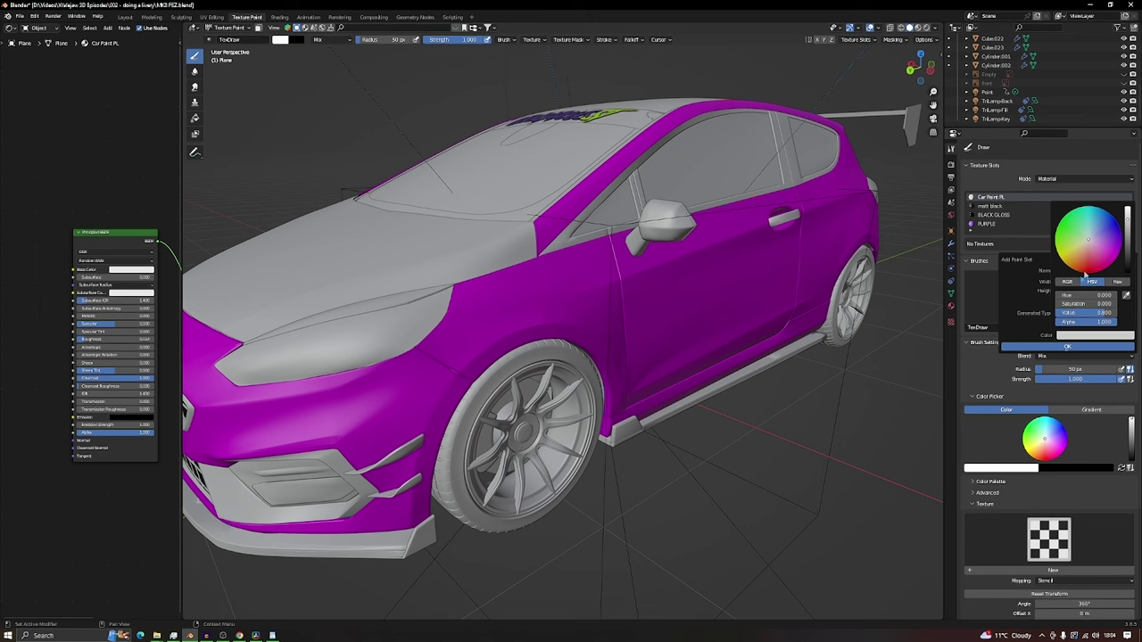
click(1090, 239)
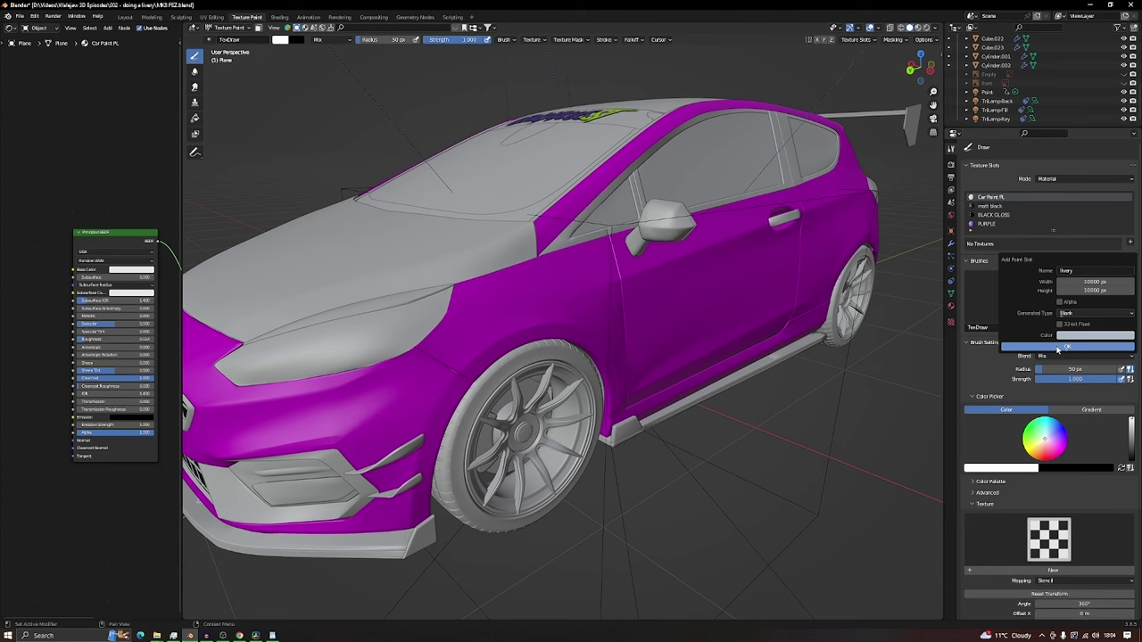
click(1058, 348)
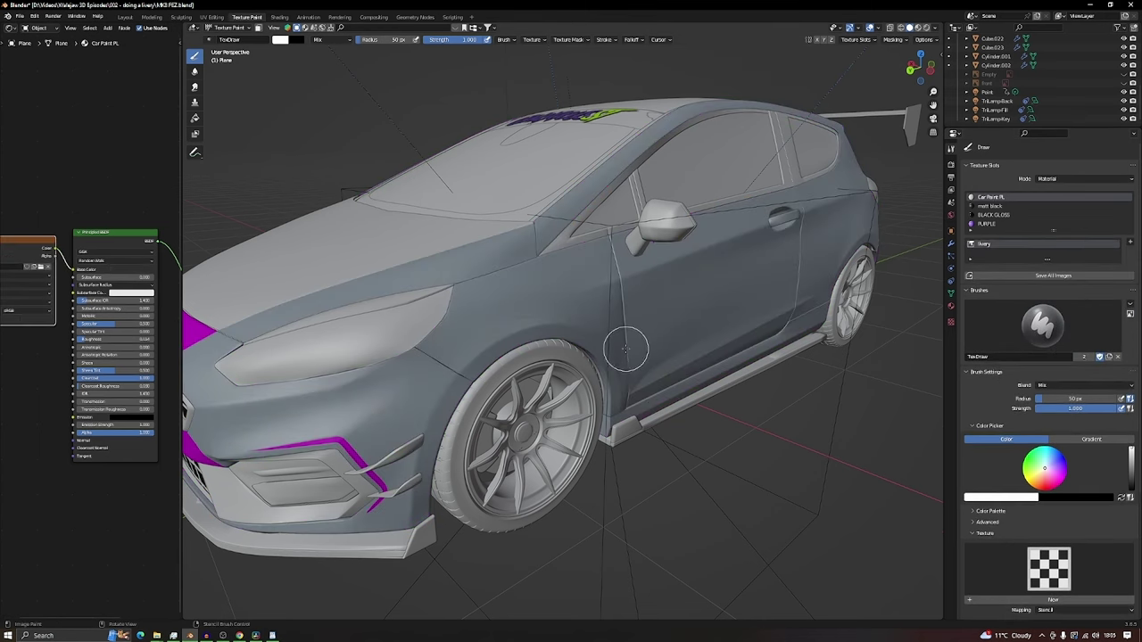
Step: Arrange the livery image texture node and the Principled BSDF node side by side in the shader graph
middle_drag(111, 294, 164, 296)
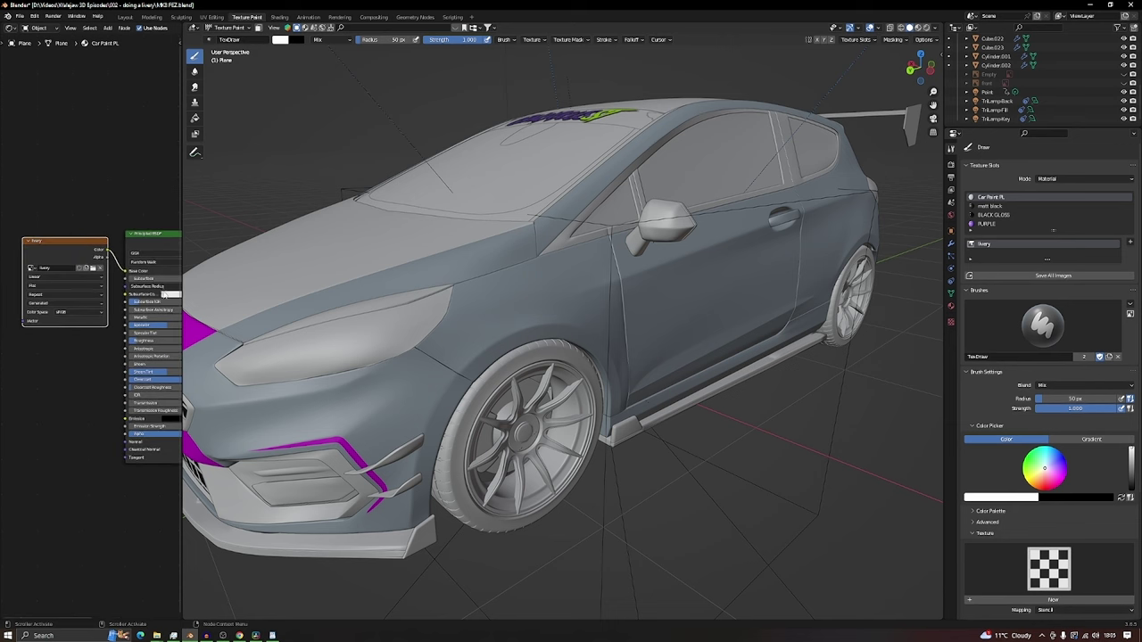
drag(76, 241, 59, 257)
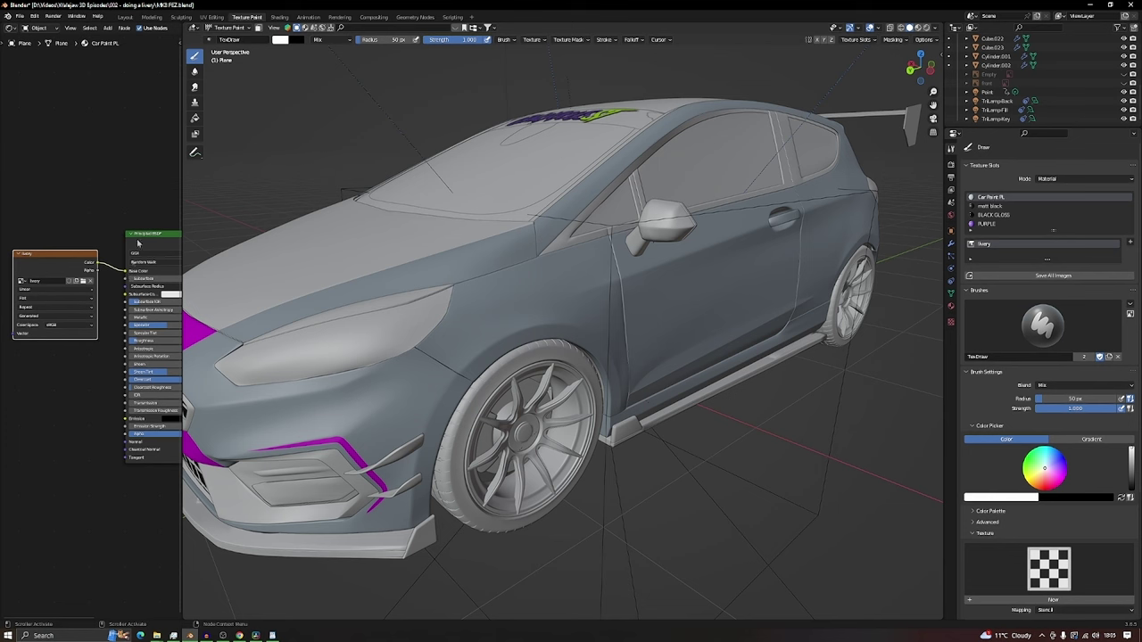
drag(143, 234, 122, 207)
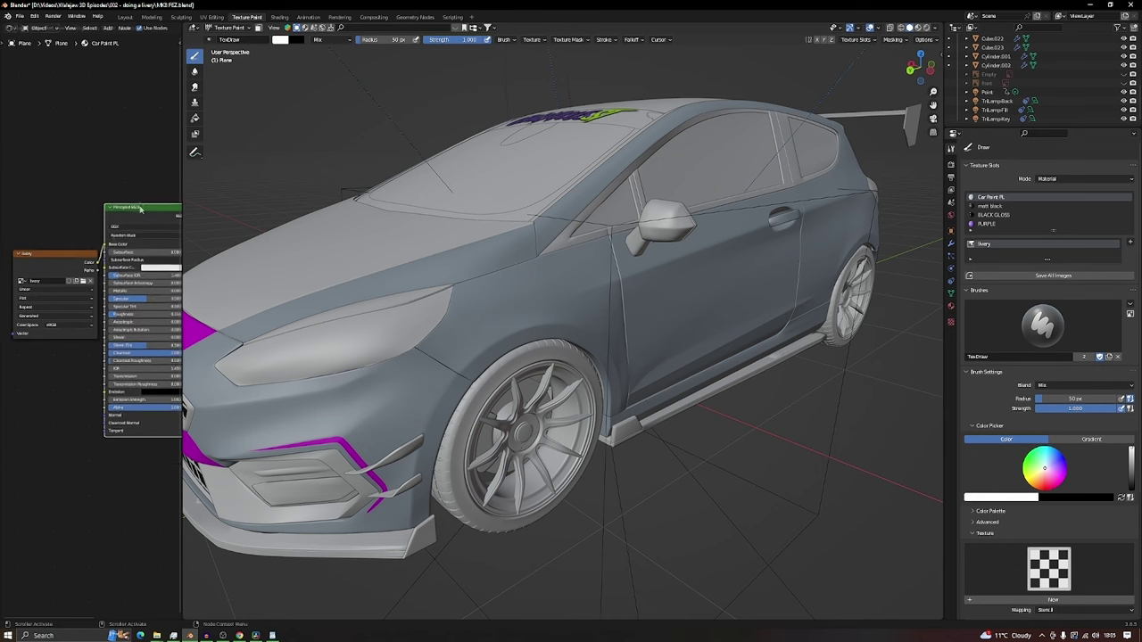
drag(74, 261, 56, 244)
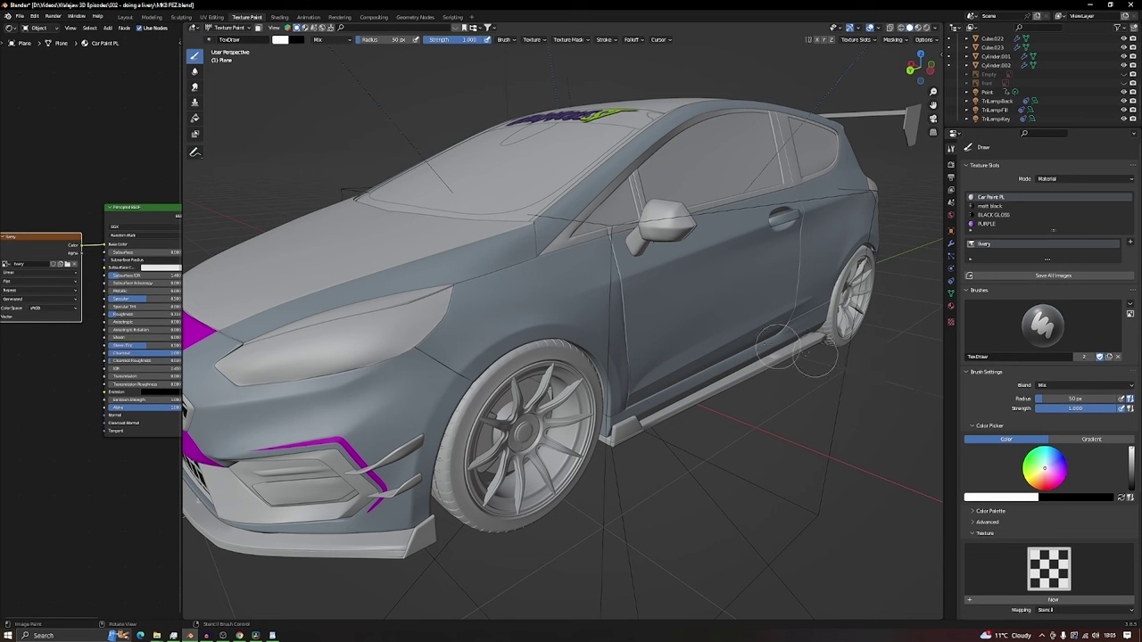
Step: Align the viewport to a left orthographic view showing the whole side of the car
middle_drag(767, 284, 712, 300)
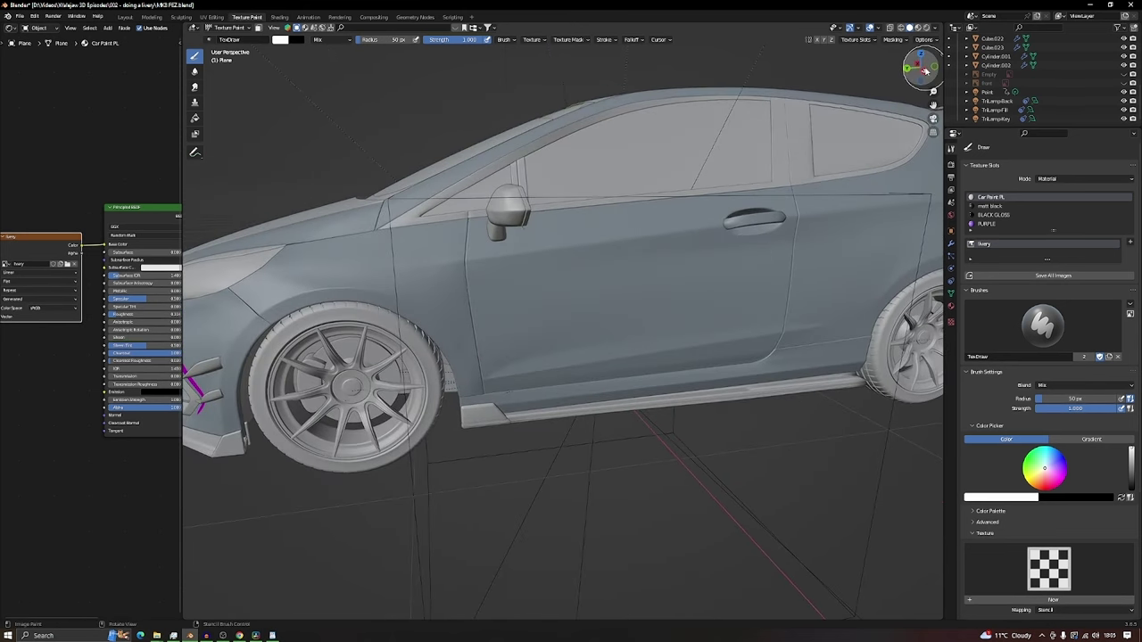
click(926, 71)
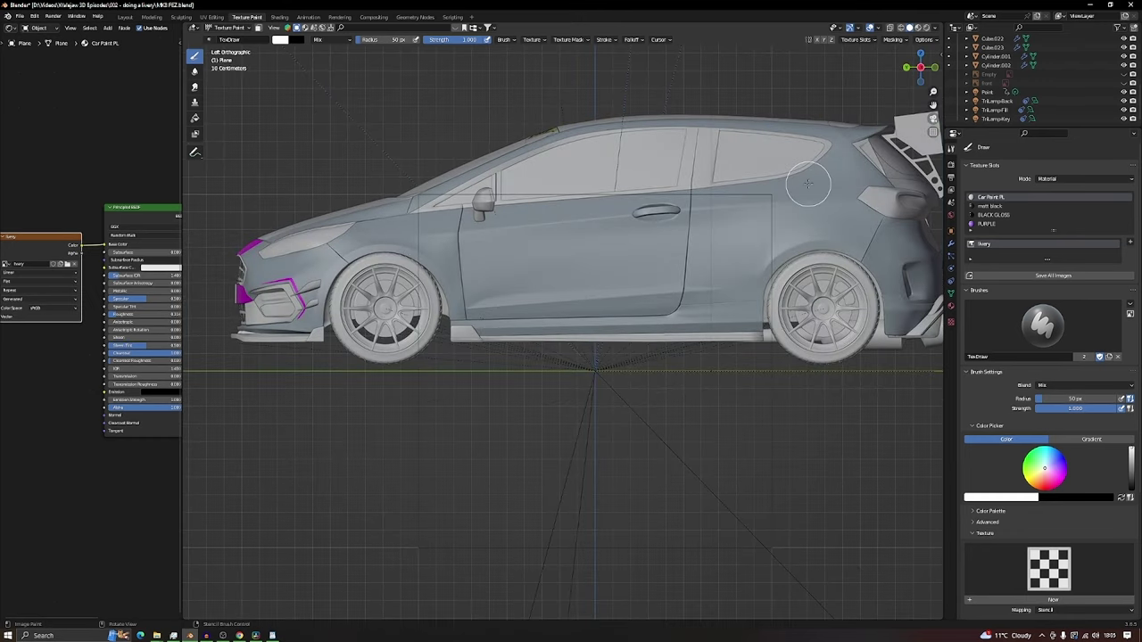
click(933, 132)
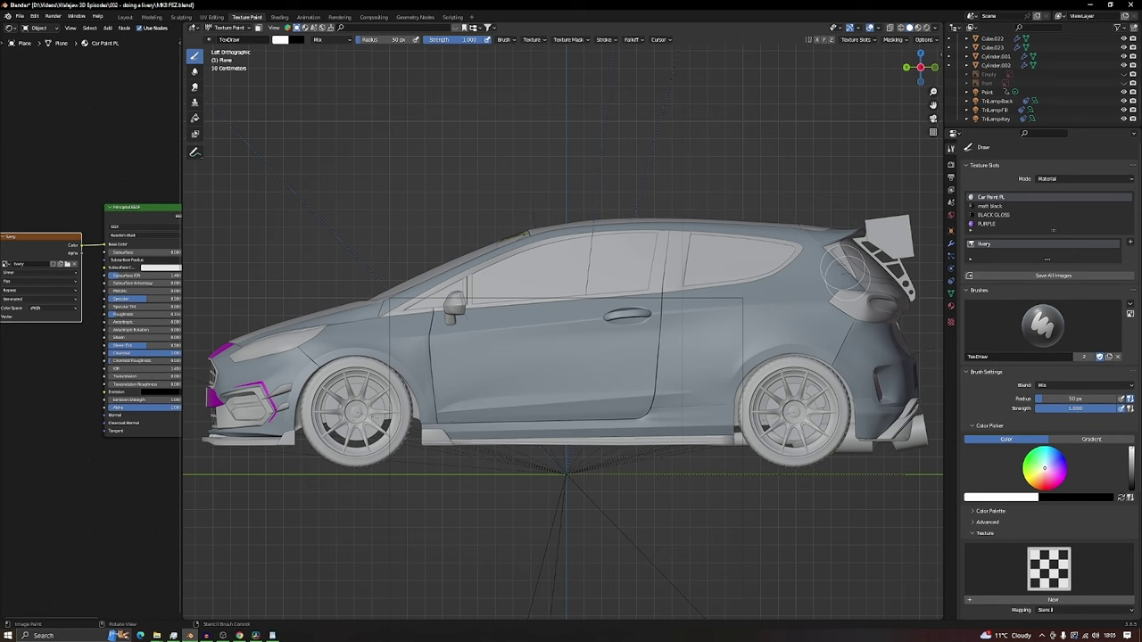
Step: Create a new texture for the TexDraw brush
scroll(1011, 506, down, 5)
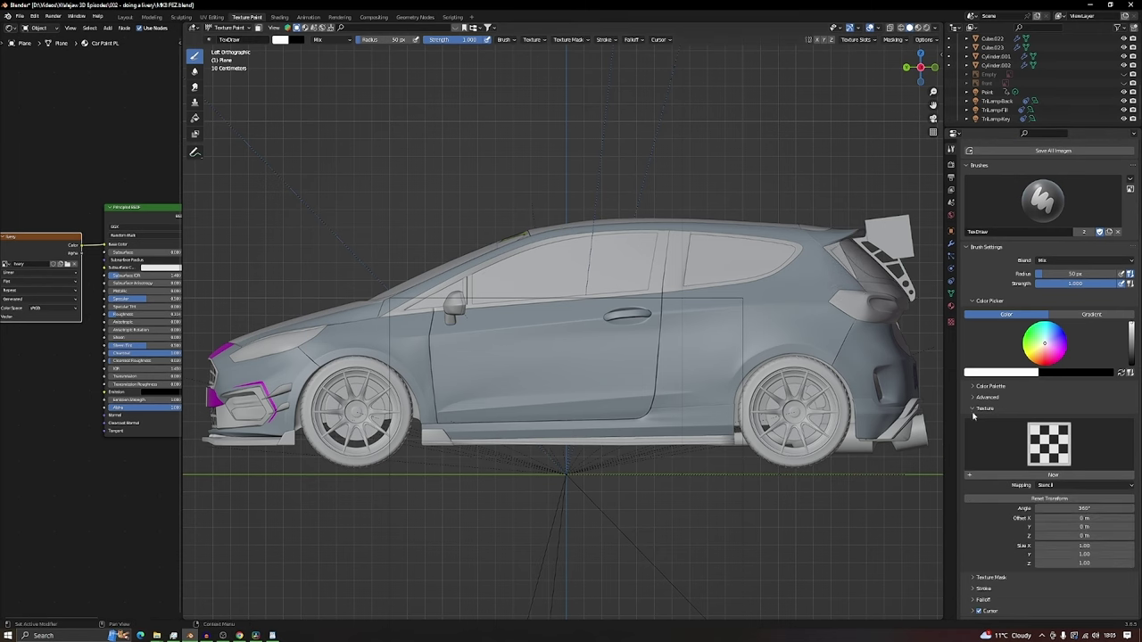
scroll(1012, 439, up, 3)
scroll(1011, 440, down, 3)
click(1058, 475)
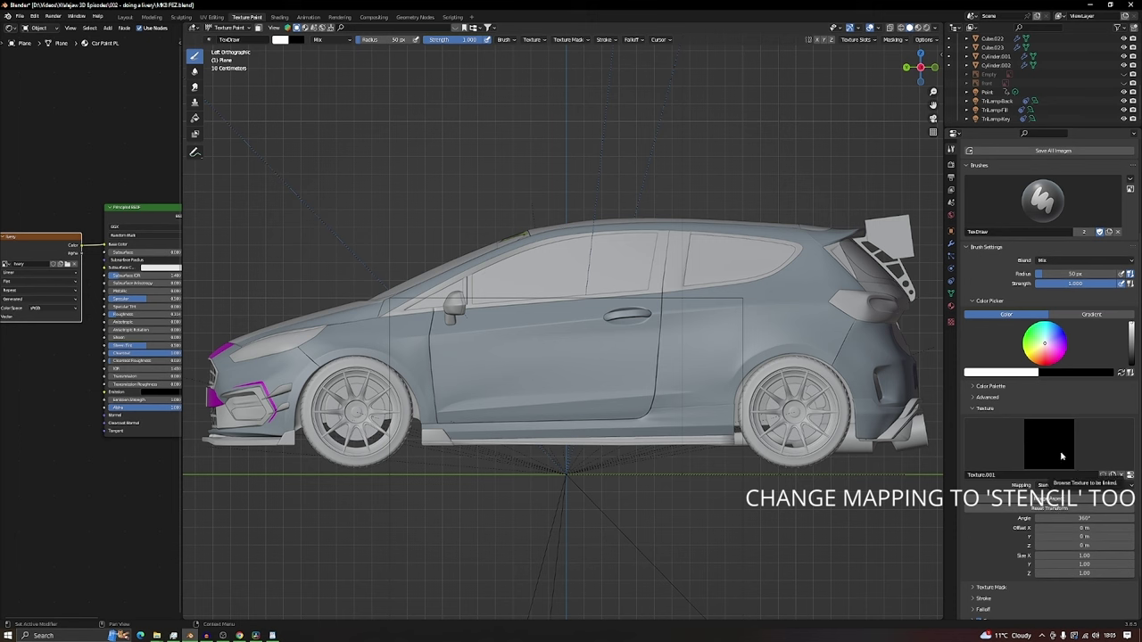
Step: Load livery.png from the Ford Fiesta MK8 folder as the image of the brush texture
click(951, 323)
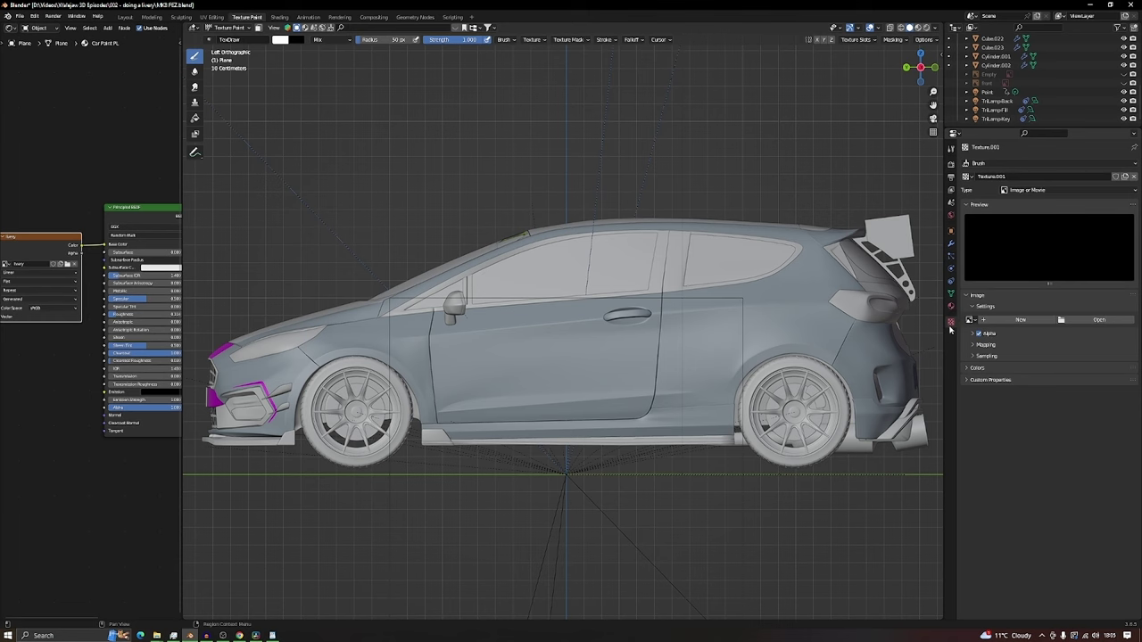
click(1078, 323)
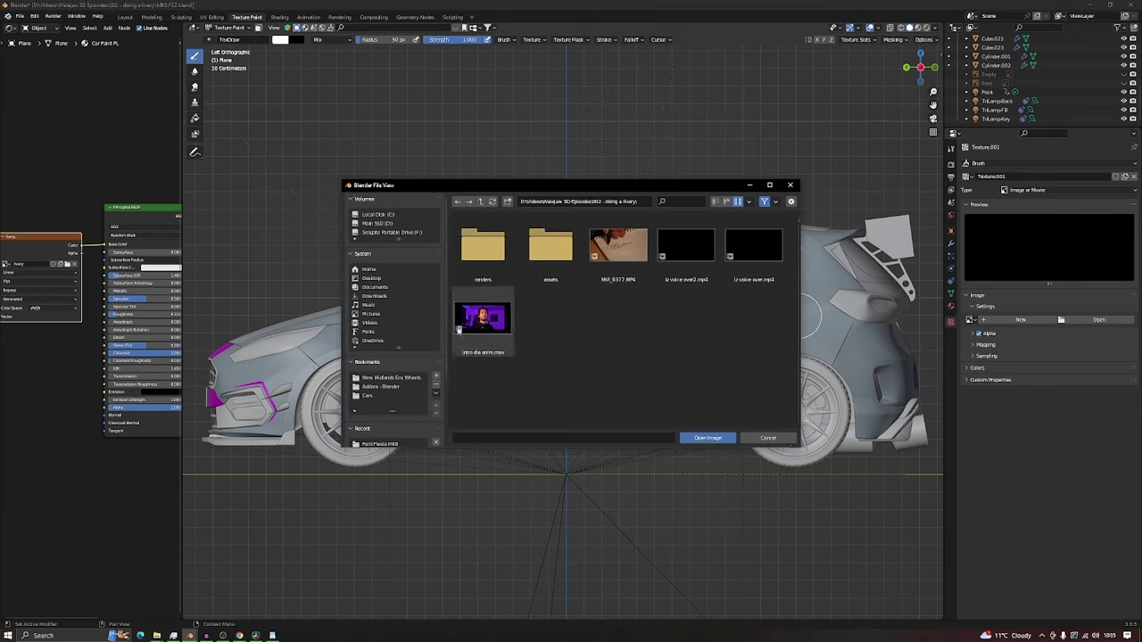
scroll(393, 335, down, 3)
click(379, 372)
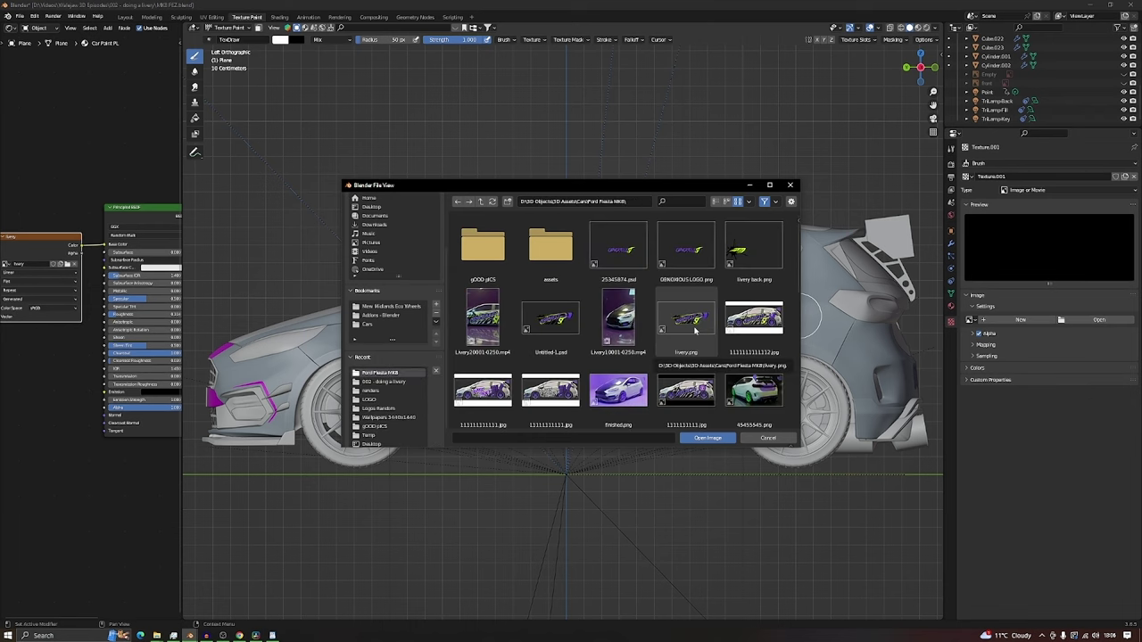
click(689, 322)
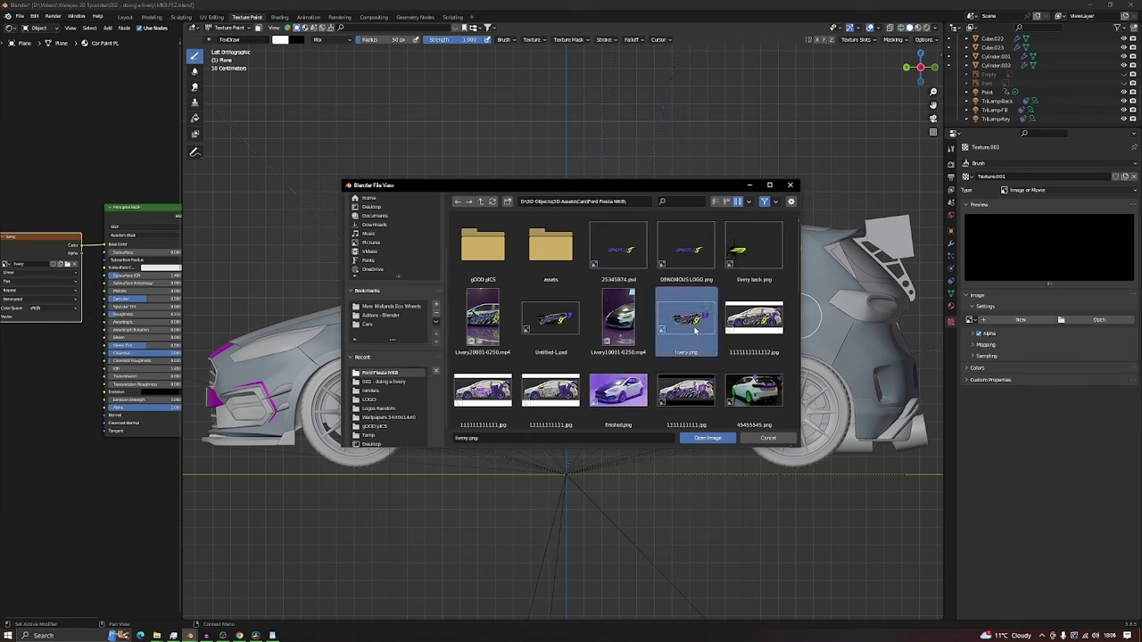
click(710, 439)
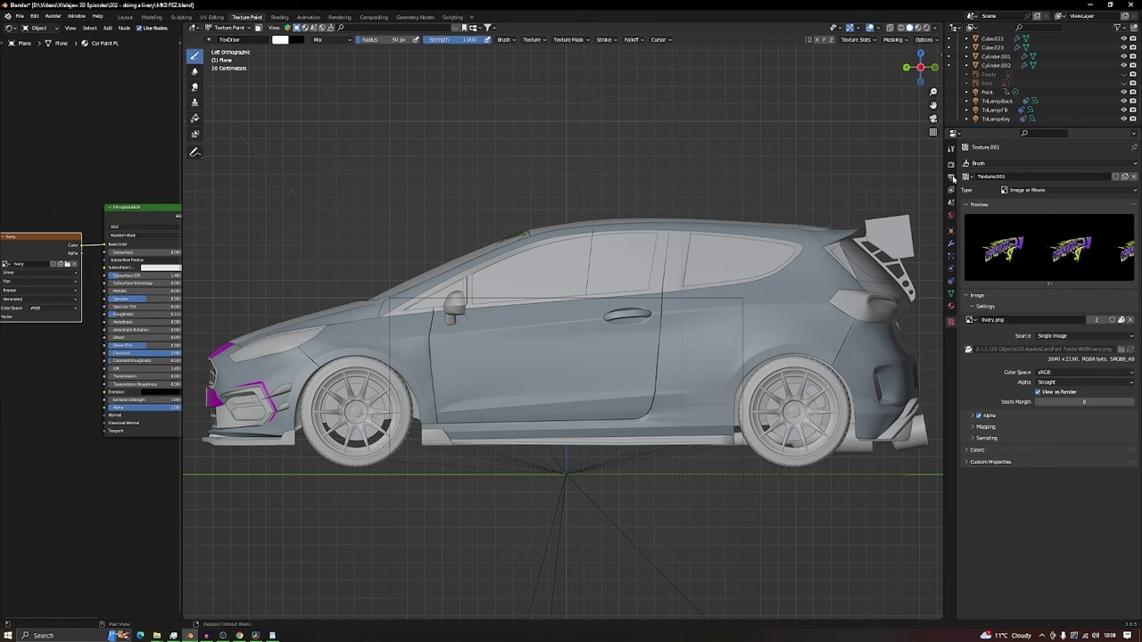
Step: Use Stencil mapping for the brush texture so the livery overlays the viewport
click(952, 149)
scroll(1038, 401, down, 5)
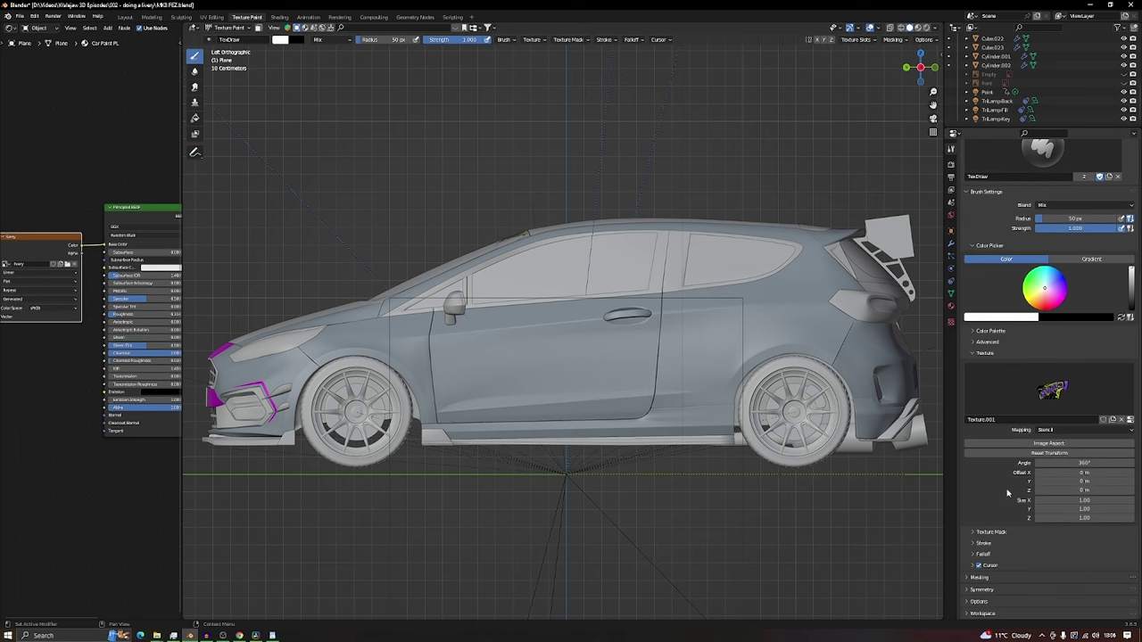
click(1129, 420)
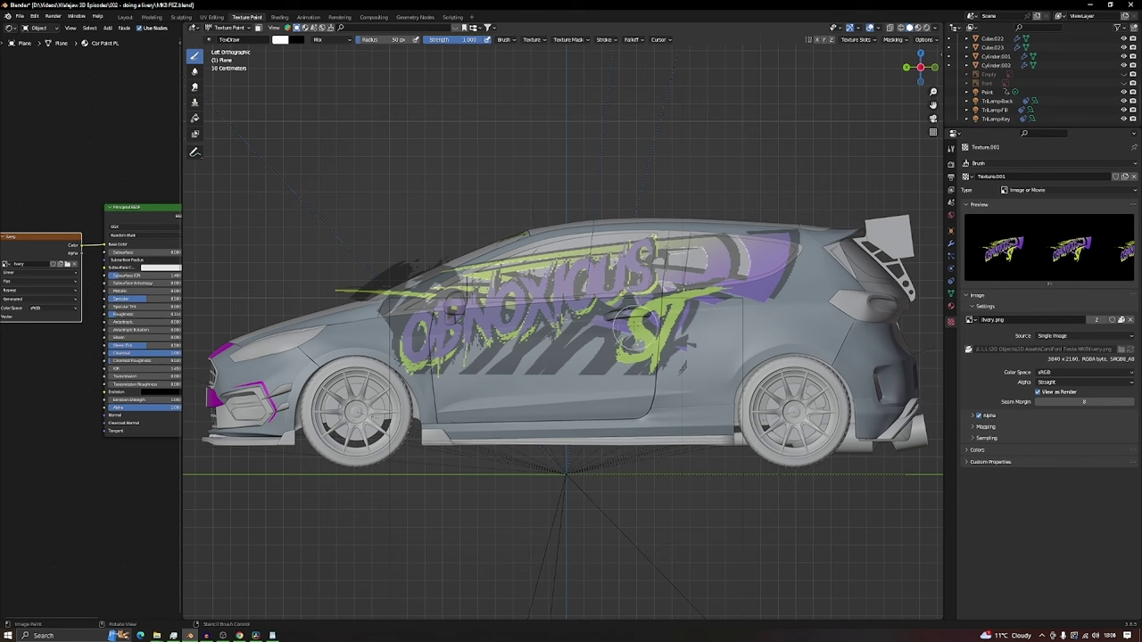
Step: Position and scale the livery stencil over the car's side below the windows, and paint it onto the bodywork
mouse_move(622, 332)
right_down()
mouse_move(656, 401)
mouse_move(486, 383)
mouse_move(667, 399)
right_up()
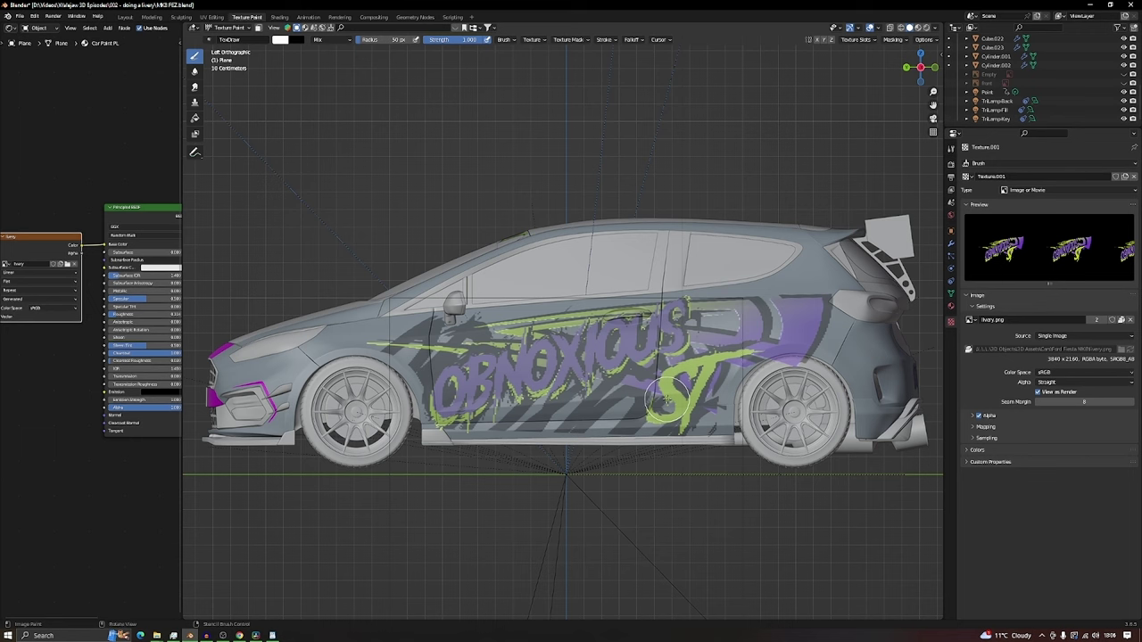
mouse_move(665, 399)
shift+right_down()
mouse_move(736, 437)
mouse_move(684, 404)
shift+right_up()
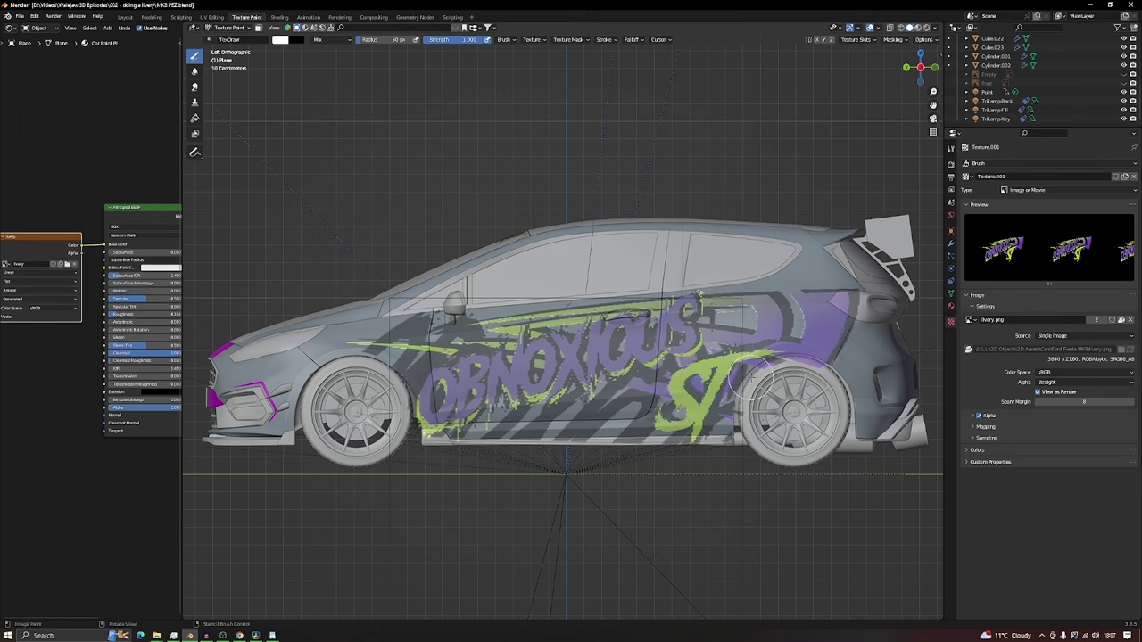
mouse_move(785, 374)
shift+right_down()
mouse_move(777, 364)
mouse_move(761, 372)
shift+right_up()
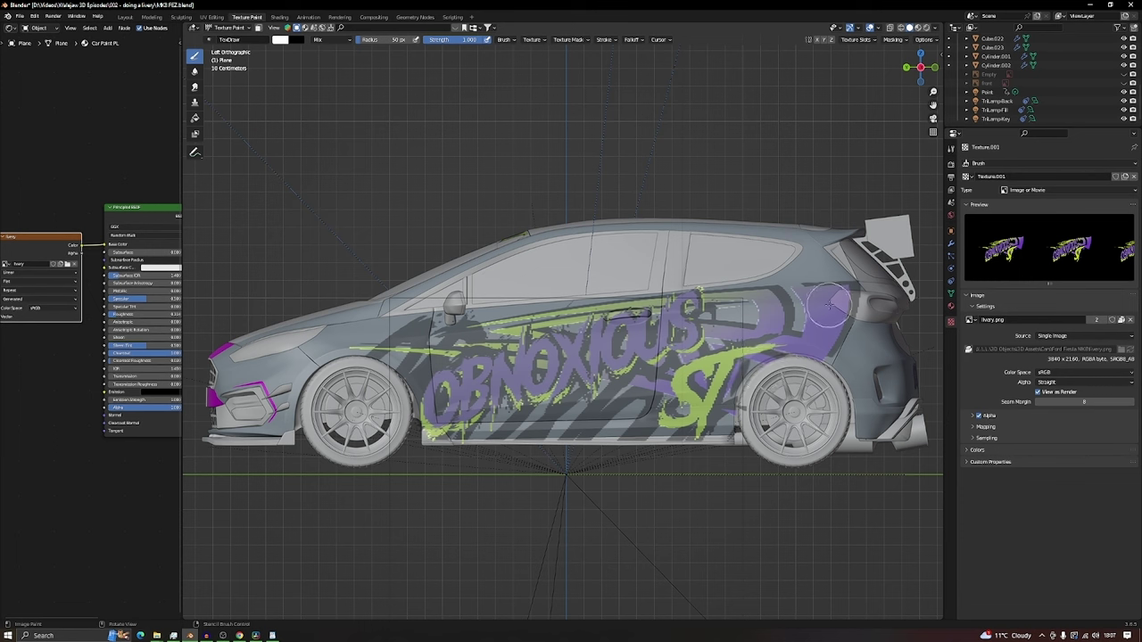
mouse_move(843, 295)
mouse_down()
mouse_move(434, 332)
mouse_move(397, 319)
mouse_move(488, 316)
mouse_move(419, 305)
mouse_move(352, 323)
mouse_move(417, 363)
mouse_move(426, 441)
mouse_move(469, 427)
mouse_move(725, 430)
mouse_move(754, 354)
mouse_move(824, 343)
mouse_move(854, 316)
mouse_move(854, 281)
mouse_move(814, 328)
mouse_move(760, 345)
mouse_move(835, 304)
mouse_move(765, 327)
mouse_move(640, 314)
mouse_move(593, 332)
mouse_move(455, 345)
mouse_move(447, 376)
mouse_move(725, 330)
mouse_move(680, 364)
mouse_move(501, 383)
mouse_move(446, 403)
mouse_move(590, 383)
mouse_move(660, 402)
mouse_move(614, 419)
mouse_move(450, 413)
mouse_move(450, 439)
mouse_move(522, 412)
mouse_move(727, 439)
mouse_move(624, 446)
mouse_move(454, 429)
mouse_move(482, 381)
mouse_move(604, 364)
mouse_up()
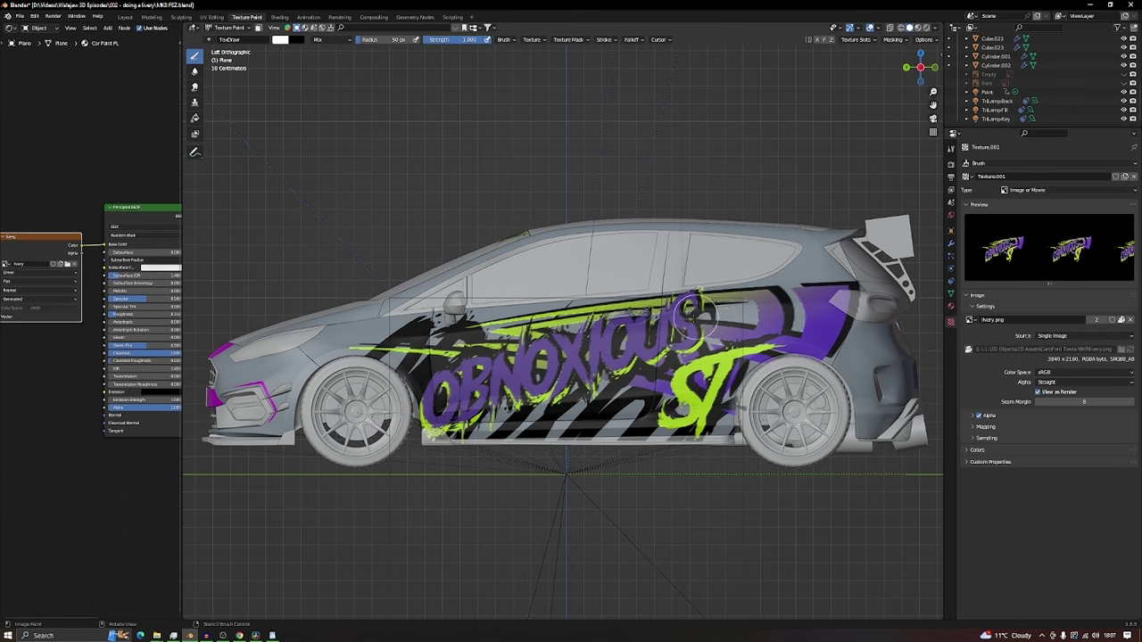
Step: Inspect the rendered car's side and rear to review the livery placement
scroll(561, 364, up, 3)
middle_drag(561, 364, 743, 78)
scroll(569, 364, down, 3)
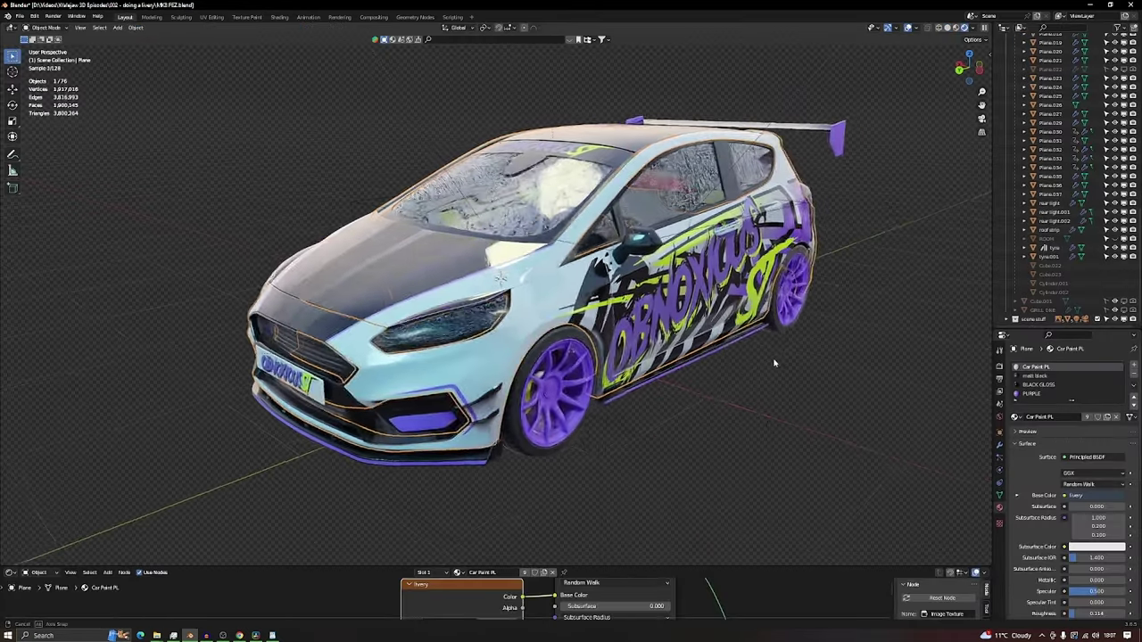
middle_drag(775, 363, 802, 165)
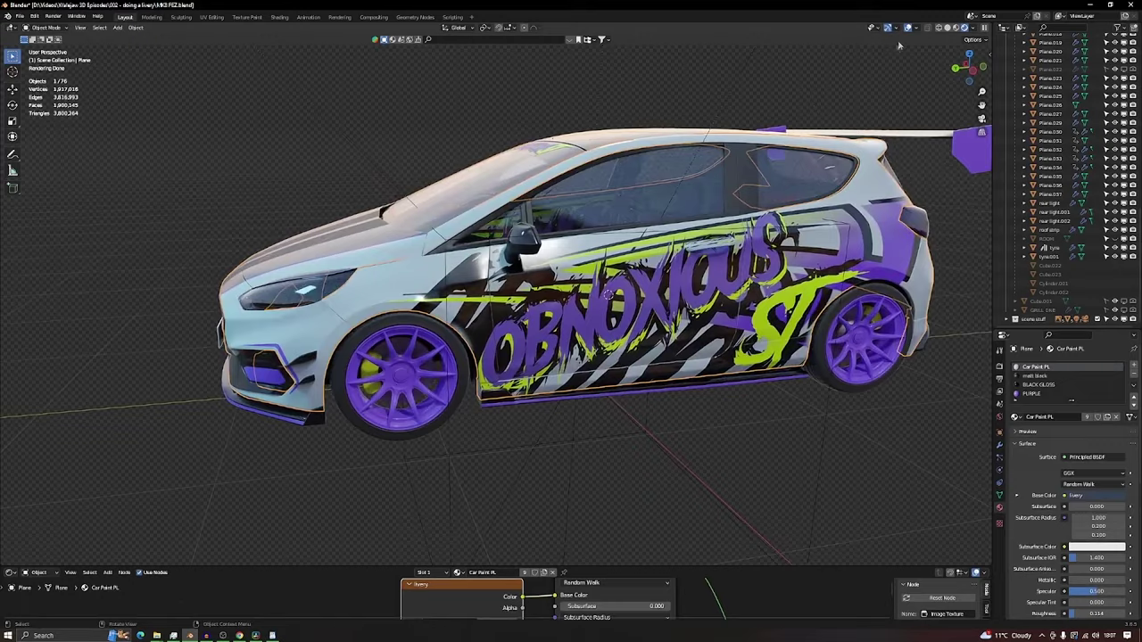
middle_drag(767, 375, 619, 444)
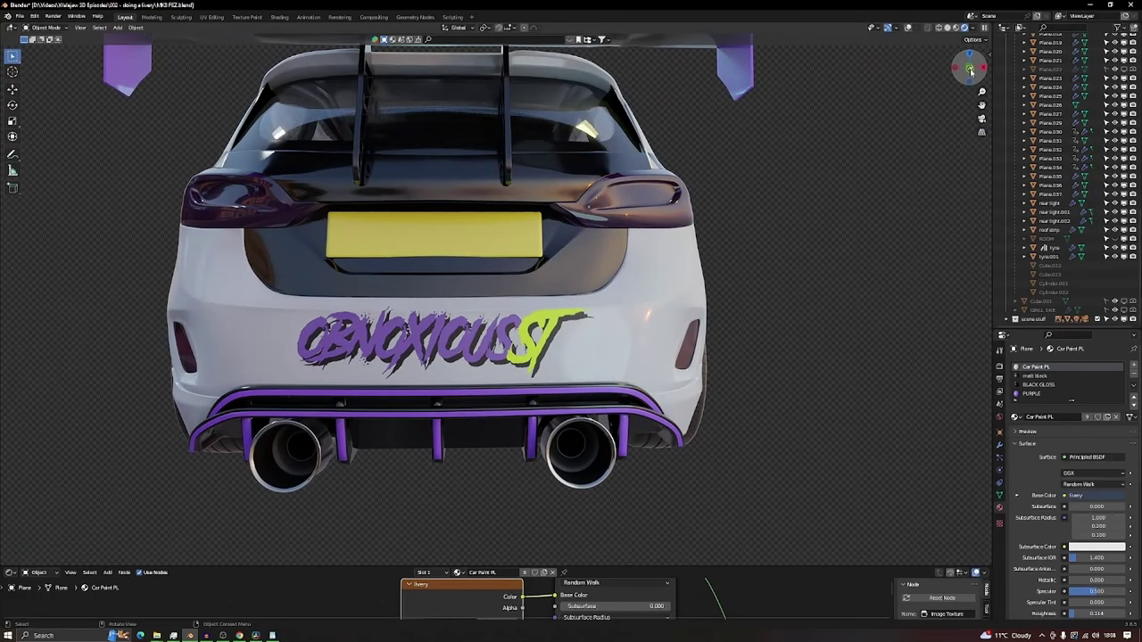
ctrl+middle_drag(970, 70, 316, 11)
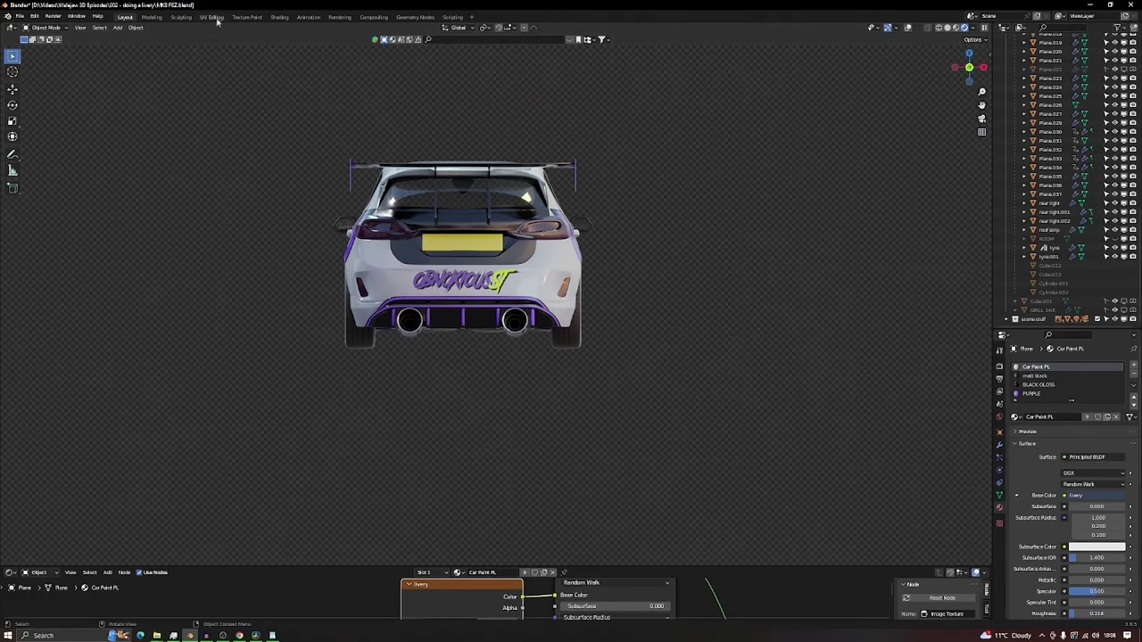
Step: Align the texture painting view to the car's rear in front orthographic and shrink the livery stencil over the rear bumper area
click(243, 17)
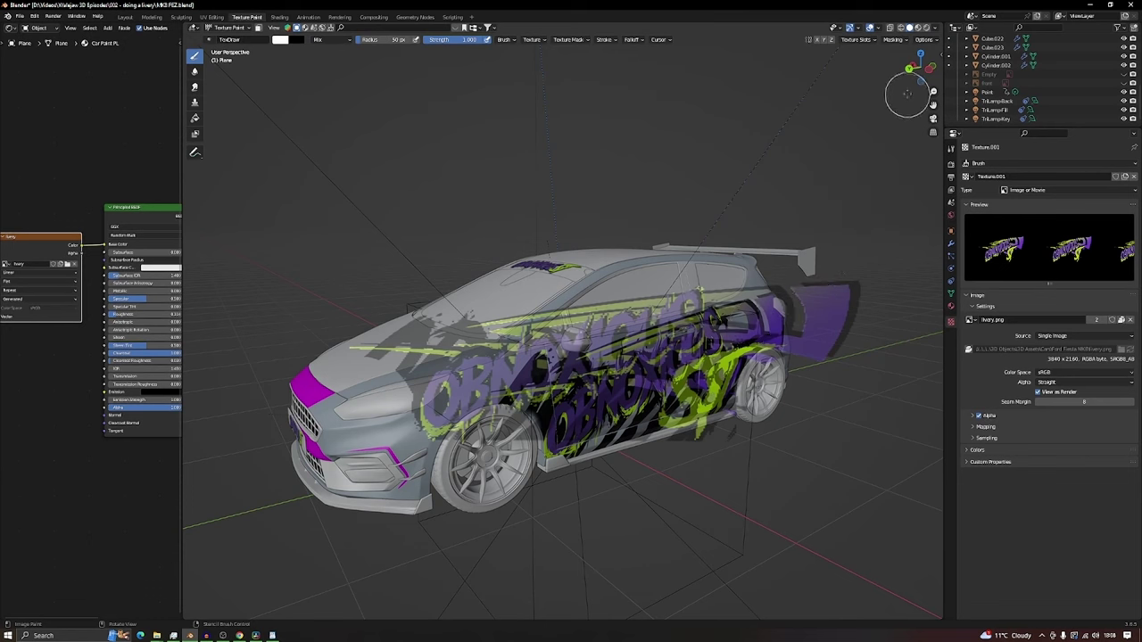
click(929, 71)
click(934, 71)
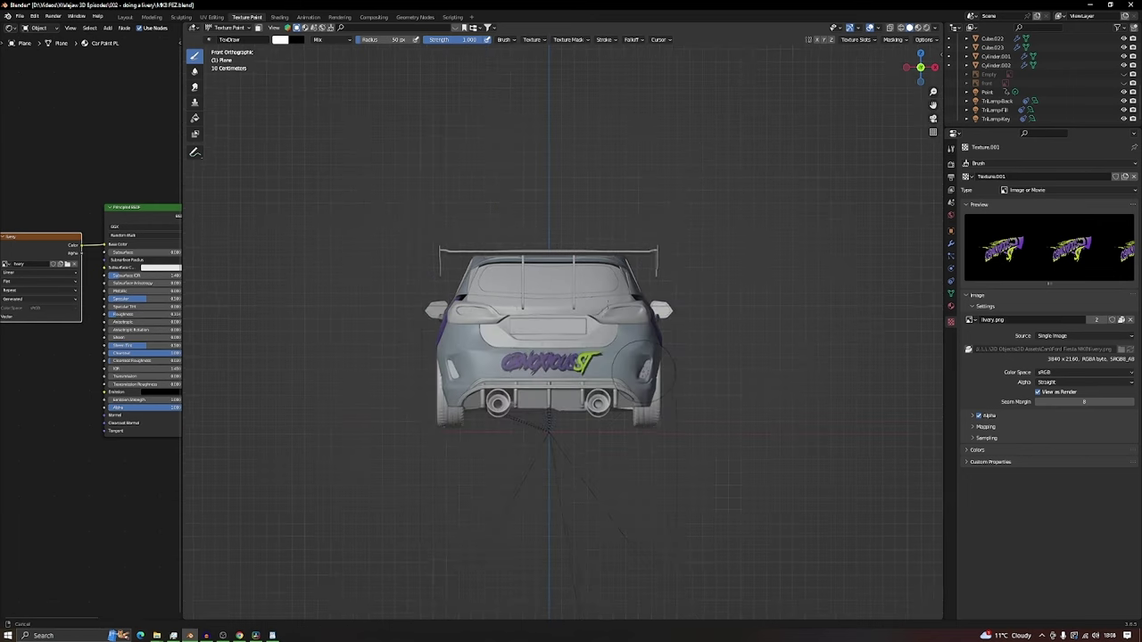
scroll(607, 321, up, 2)
shift+right_drag(676, 305, 534, 347)
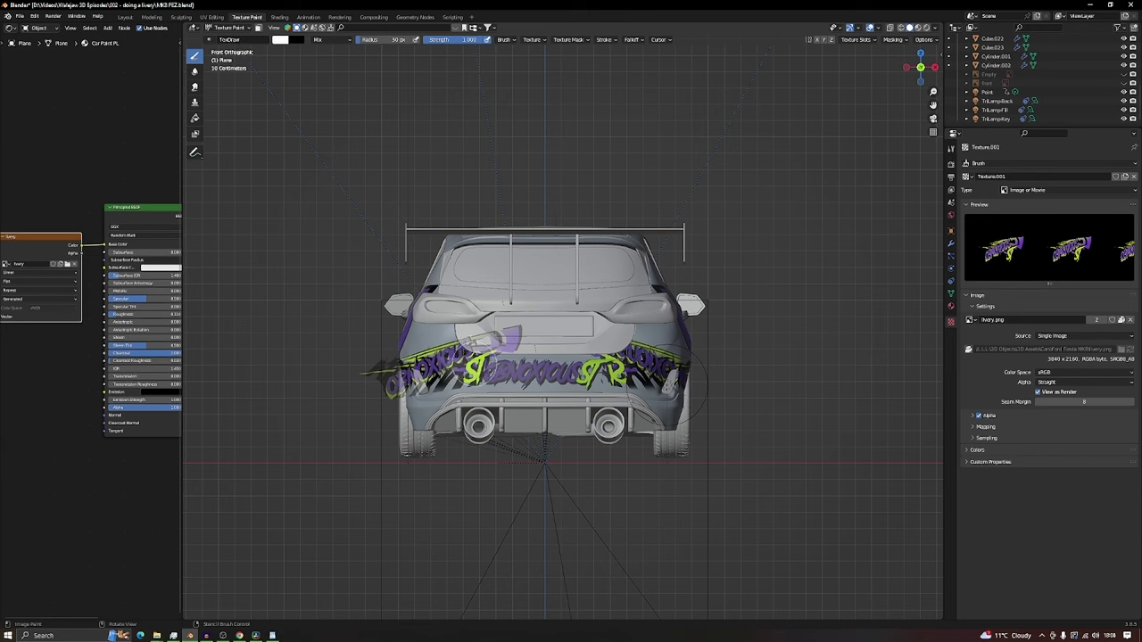
mouse_move(533, 346)
middle_down()
mouse_move(518, 339)
mouse_move(532, 332)
middle_up()
Step: Return to a perspective view of the car's painted side and switch the viewport to rendered shading
middle_drag(725, 284, 690, 309)
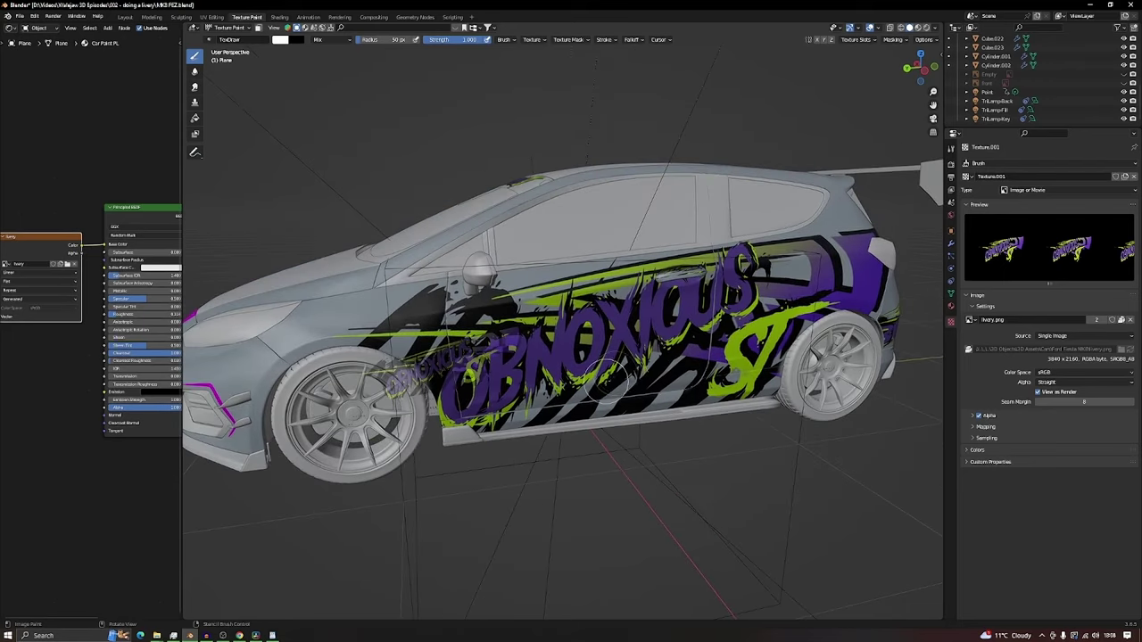
middle_drag(611, 375, 696, 343)
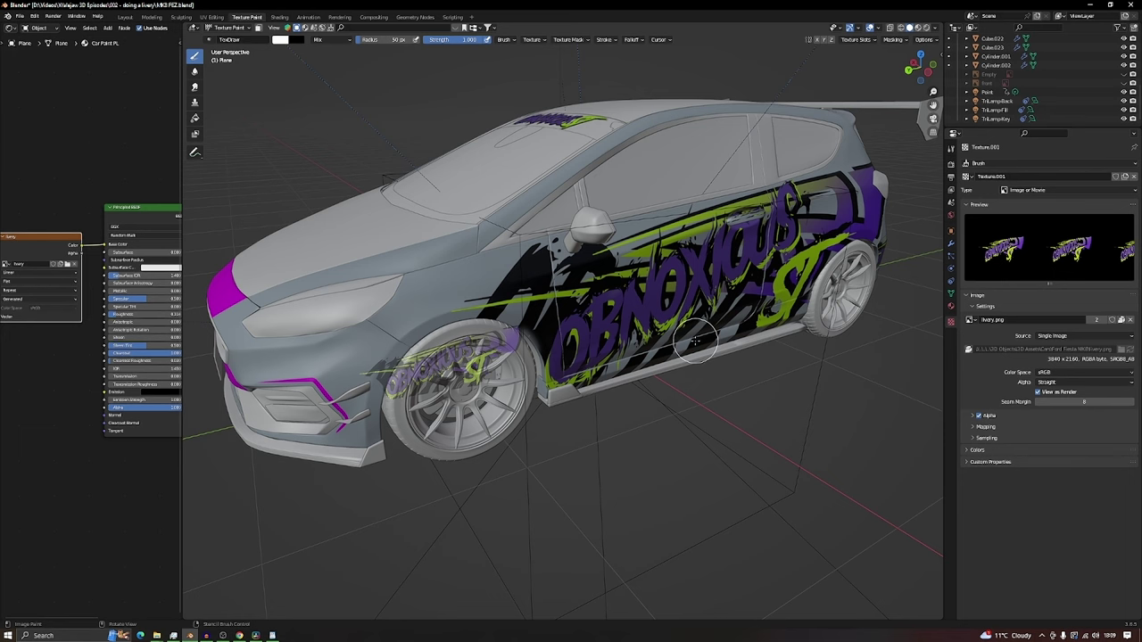
middle_drag(689, 352, 683, 379)
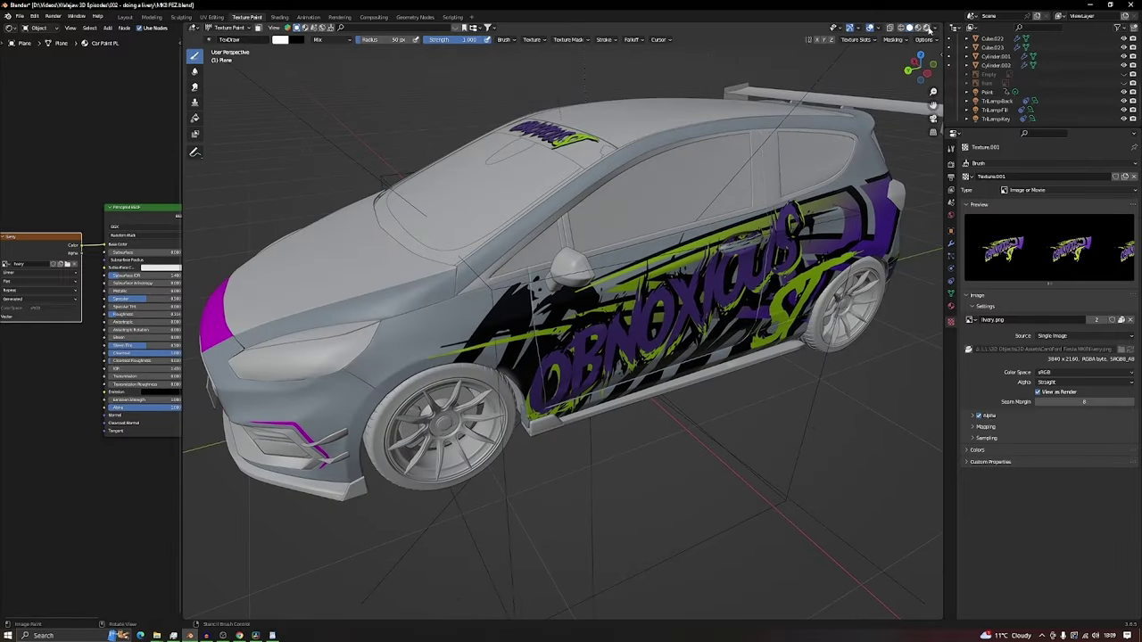
key(z)
mouse_move(759, 428)
middle_down()
mouse_move(780, 416)
mouse_move(732, 420)
mouse_move(803, 410)
middle_up()
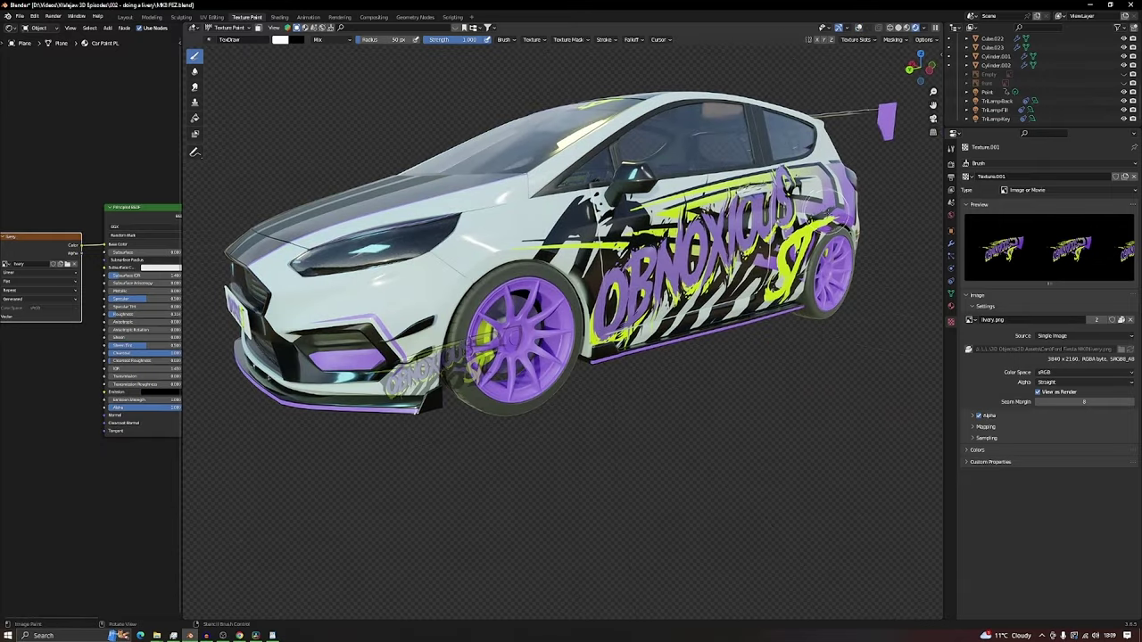
Step: Examine the rendered livery up close around the front wheel and door, and across the whole car
middle_drag(830, 218, 599, 324)
scroll(417, 321, up, 5)
scroll(417, 321, down, 3)
scroll(599, 324, up, 3)
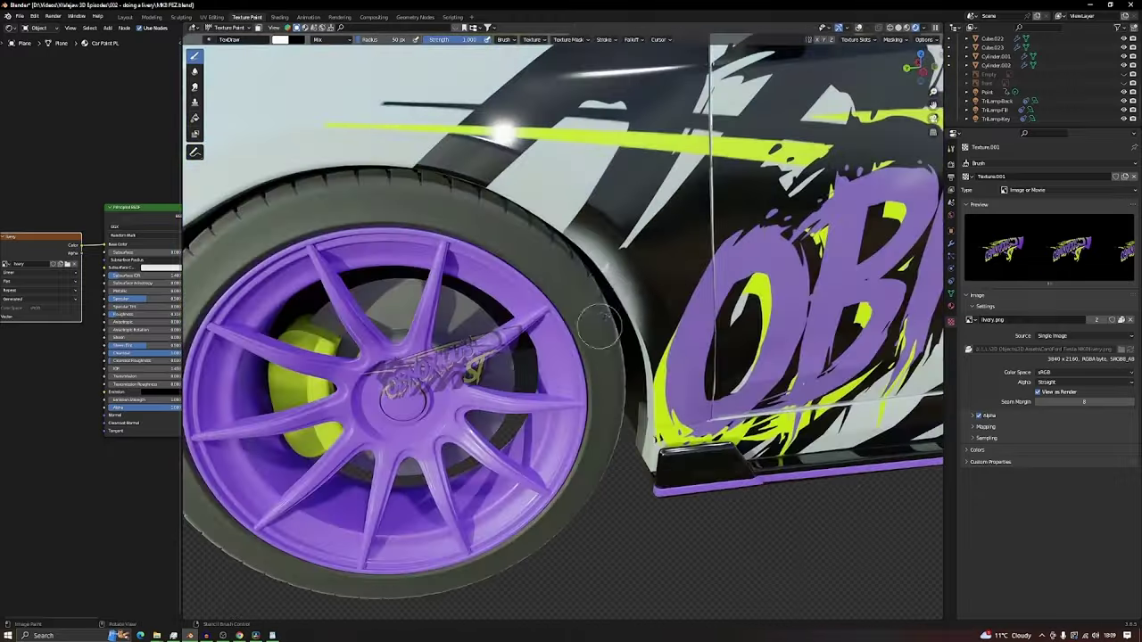
scroll(644, 328, down, 2)
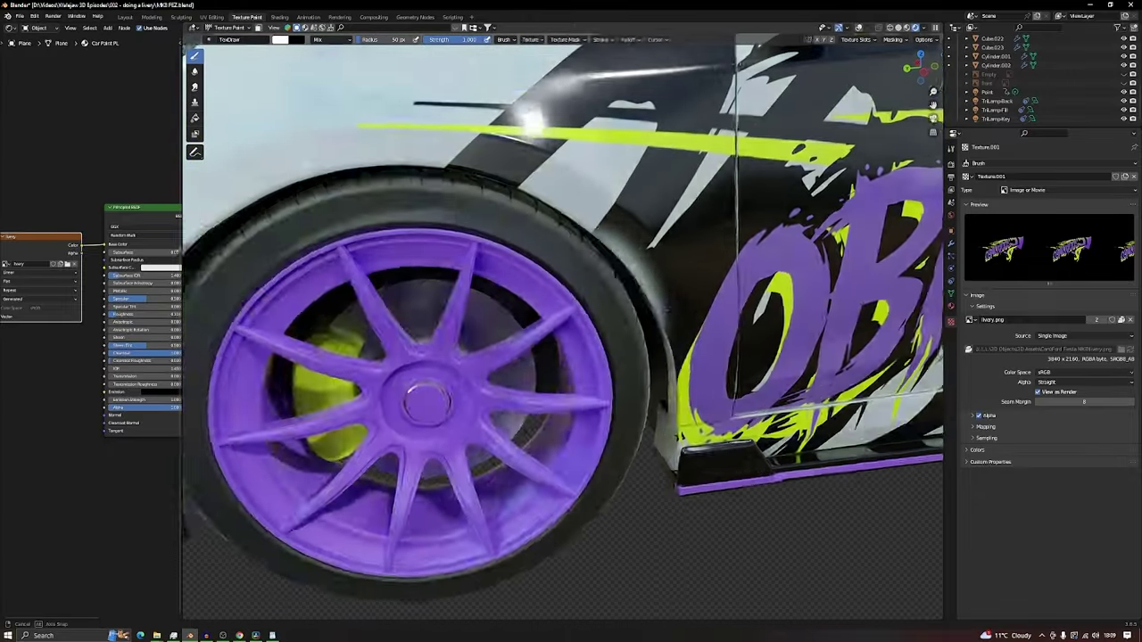
middle_drag(644, 328, 630, 303)
scroll(629, 303, up, 3)
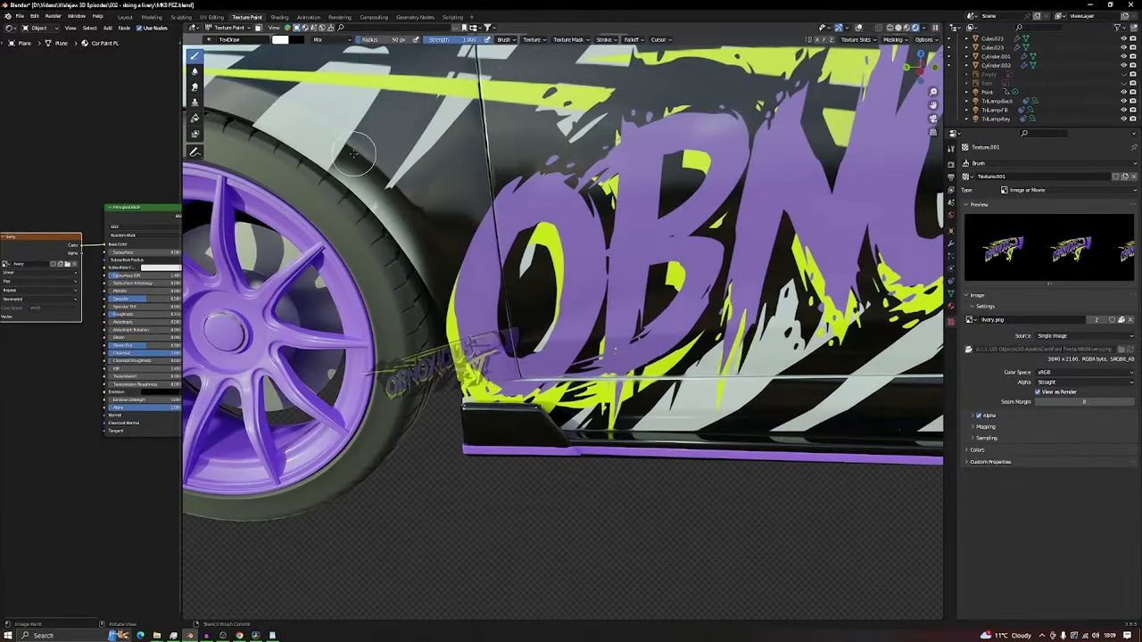
middle_drag(339, 211, 581, 364)
scroll(446, 258, down, 5)
scroll(534, 294, up, 3)
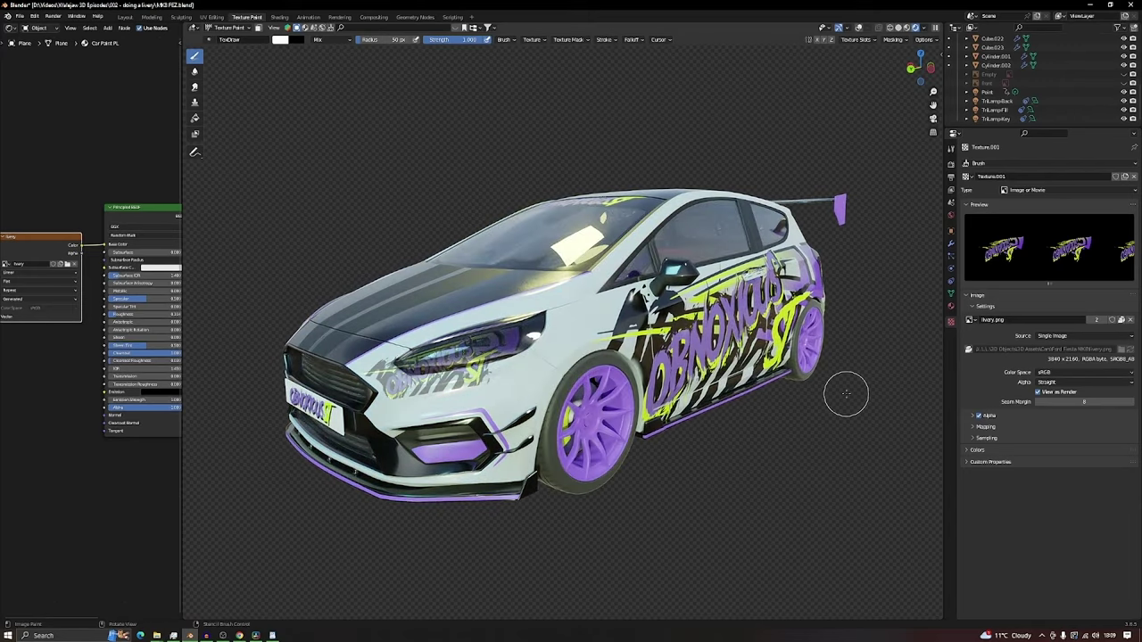